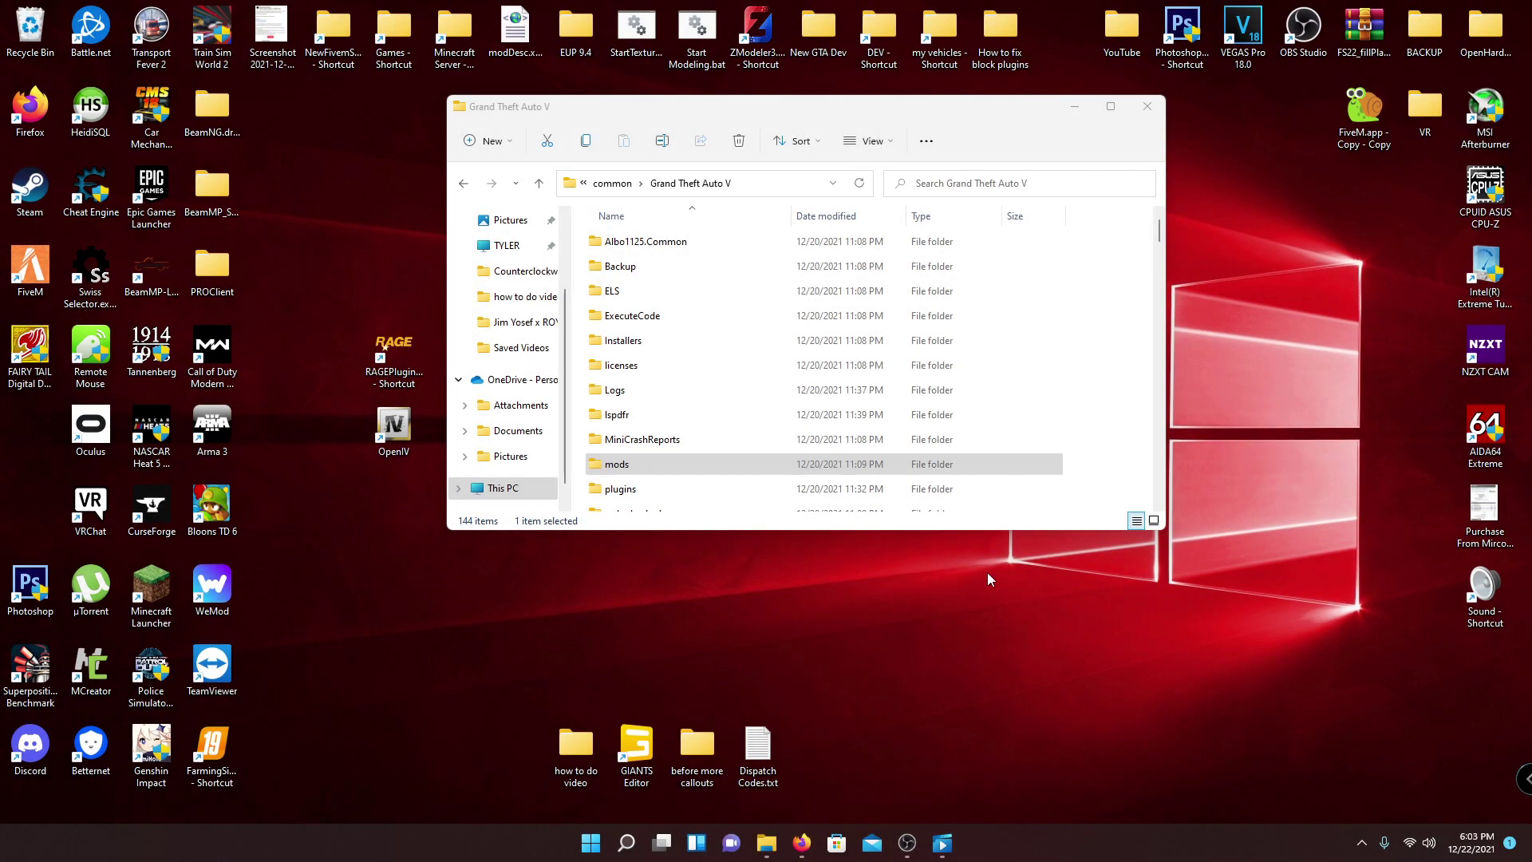
- Select the mods folder in the Grand Theft Auto V directory, then bring the OpenIV website forward in Firefox
click(634, 471)
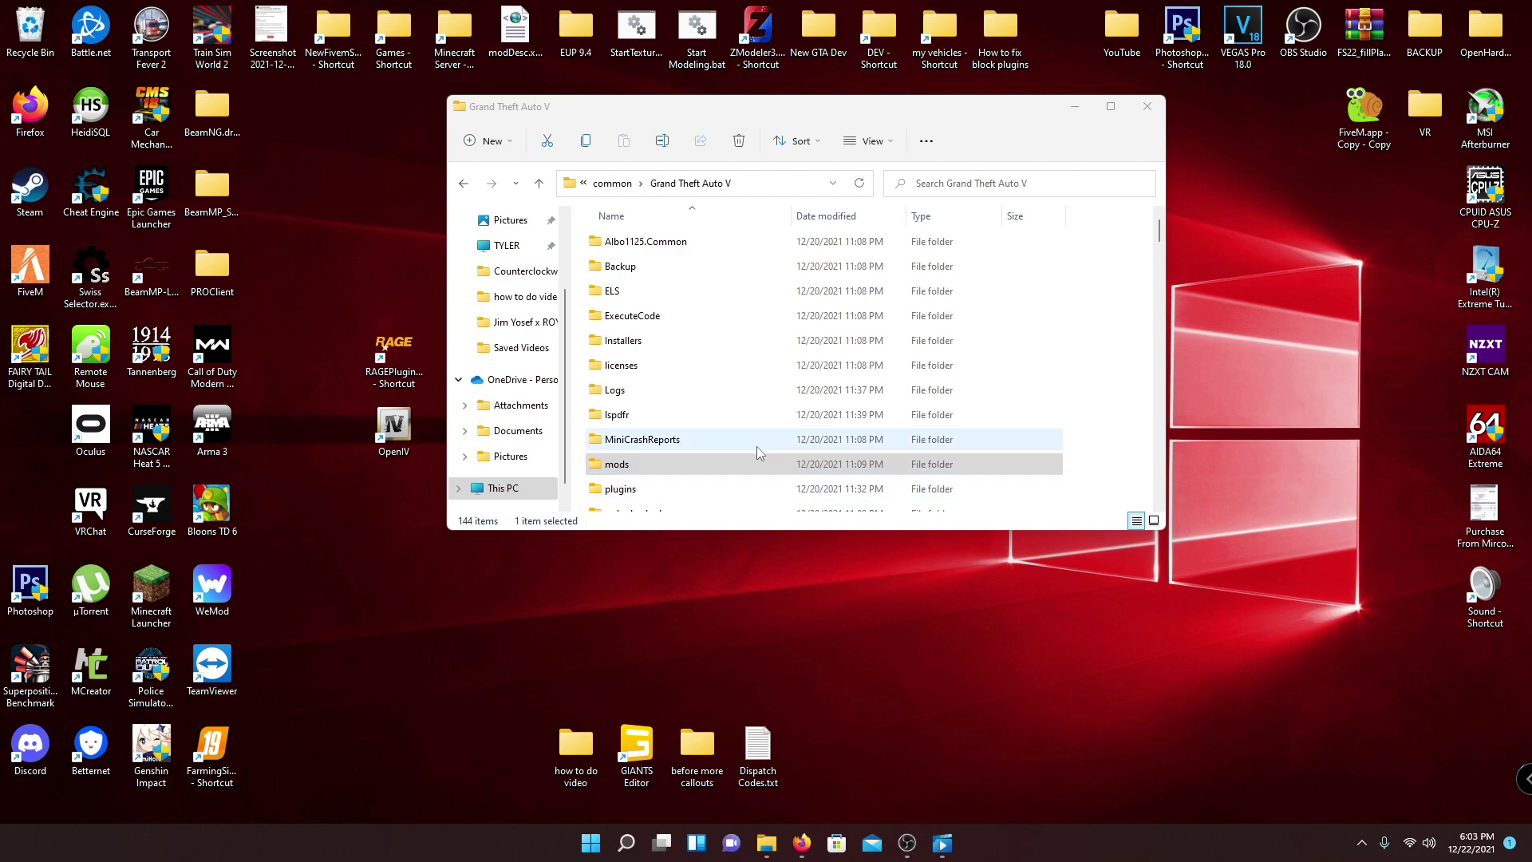
click(760, 521)
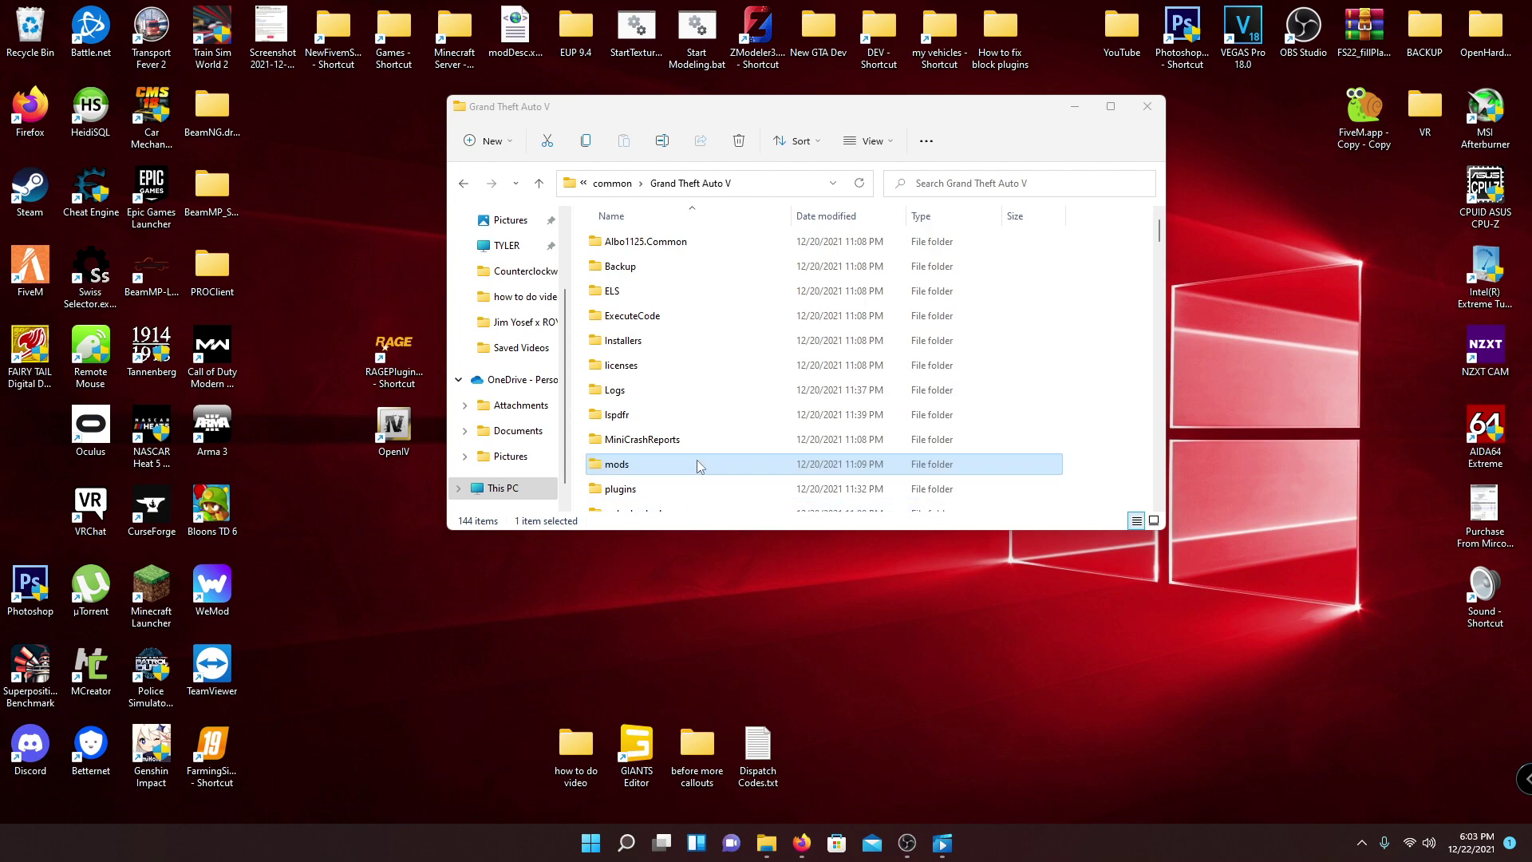
scroll(908, 441, down, 1)
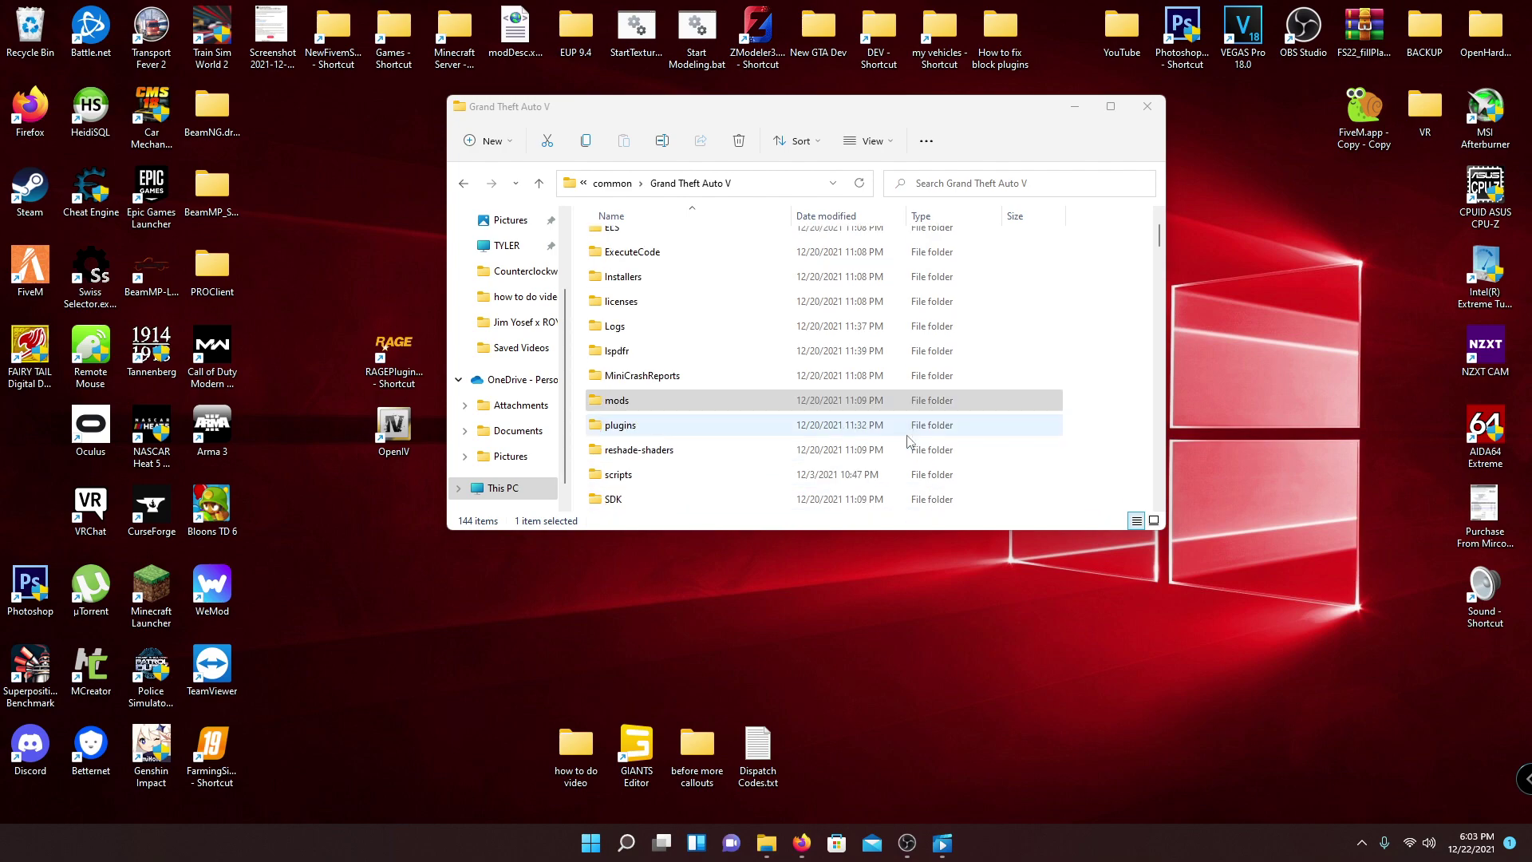
click(638, 405)
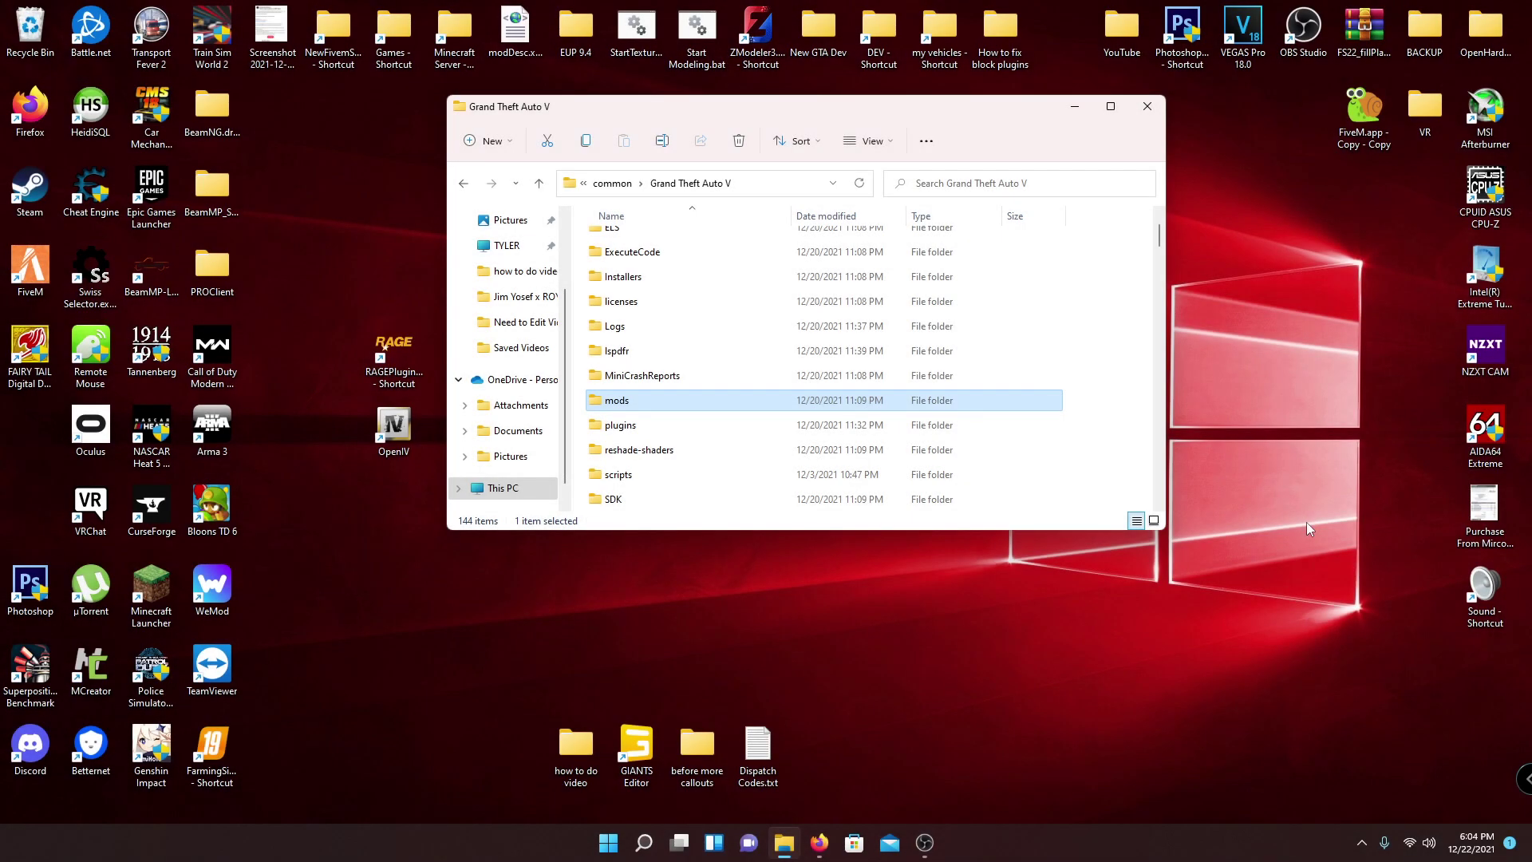
click(820, 843)
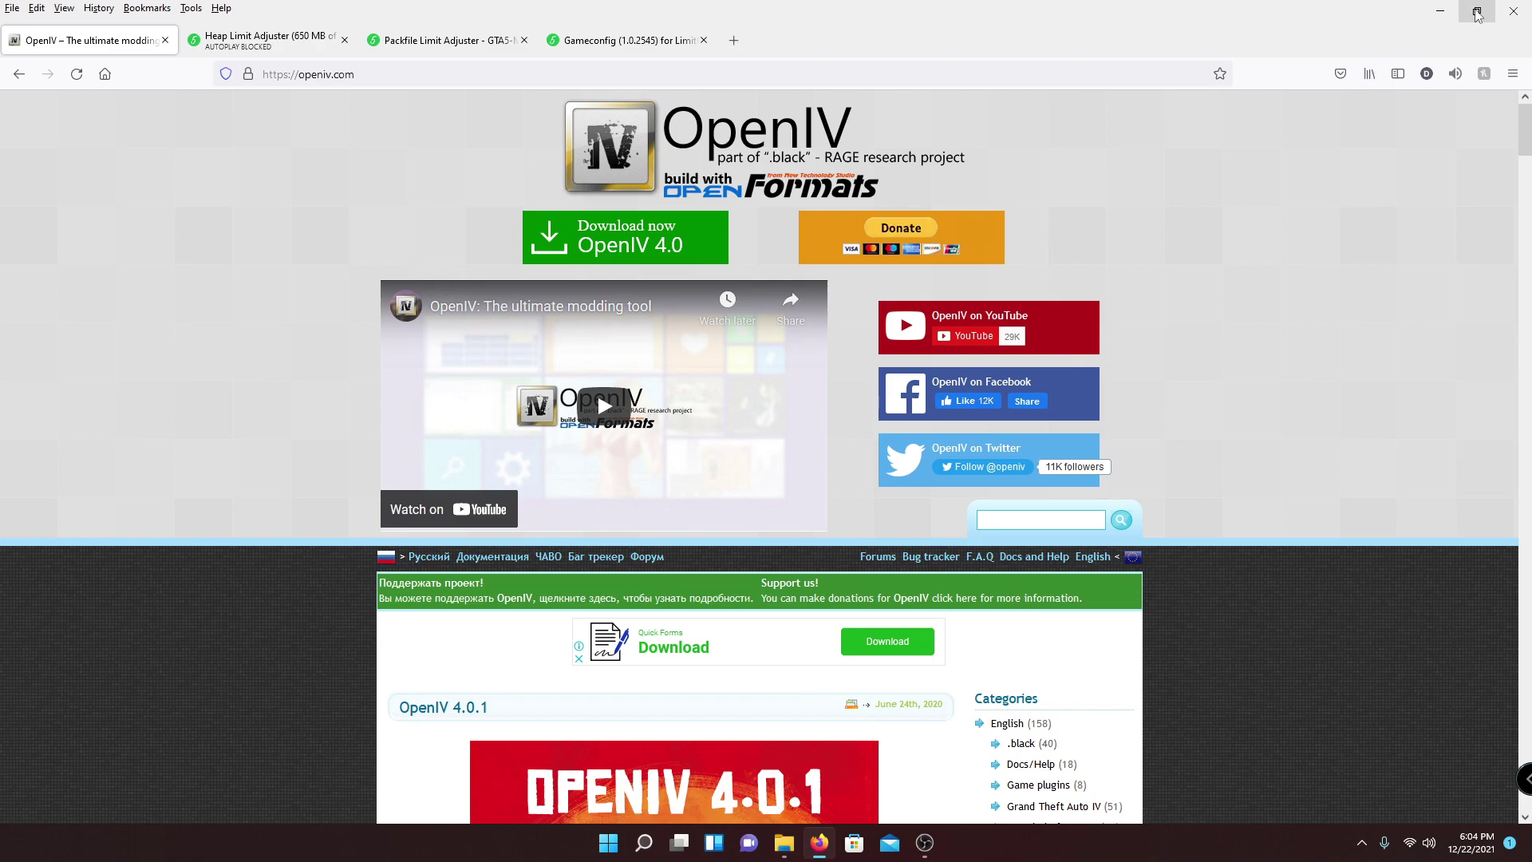
- Select the OpenIV desktop shortcut, then switch Firefox to the Heap Limit Adjuster (650 MB of heap!) tab
click(1440, 11)
click(393, 428)
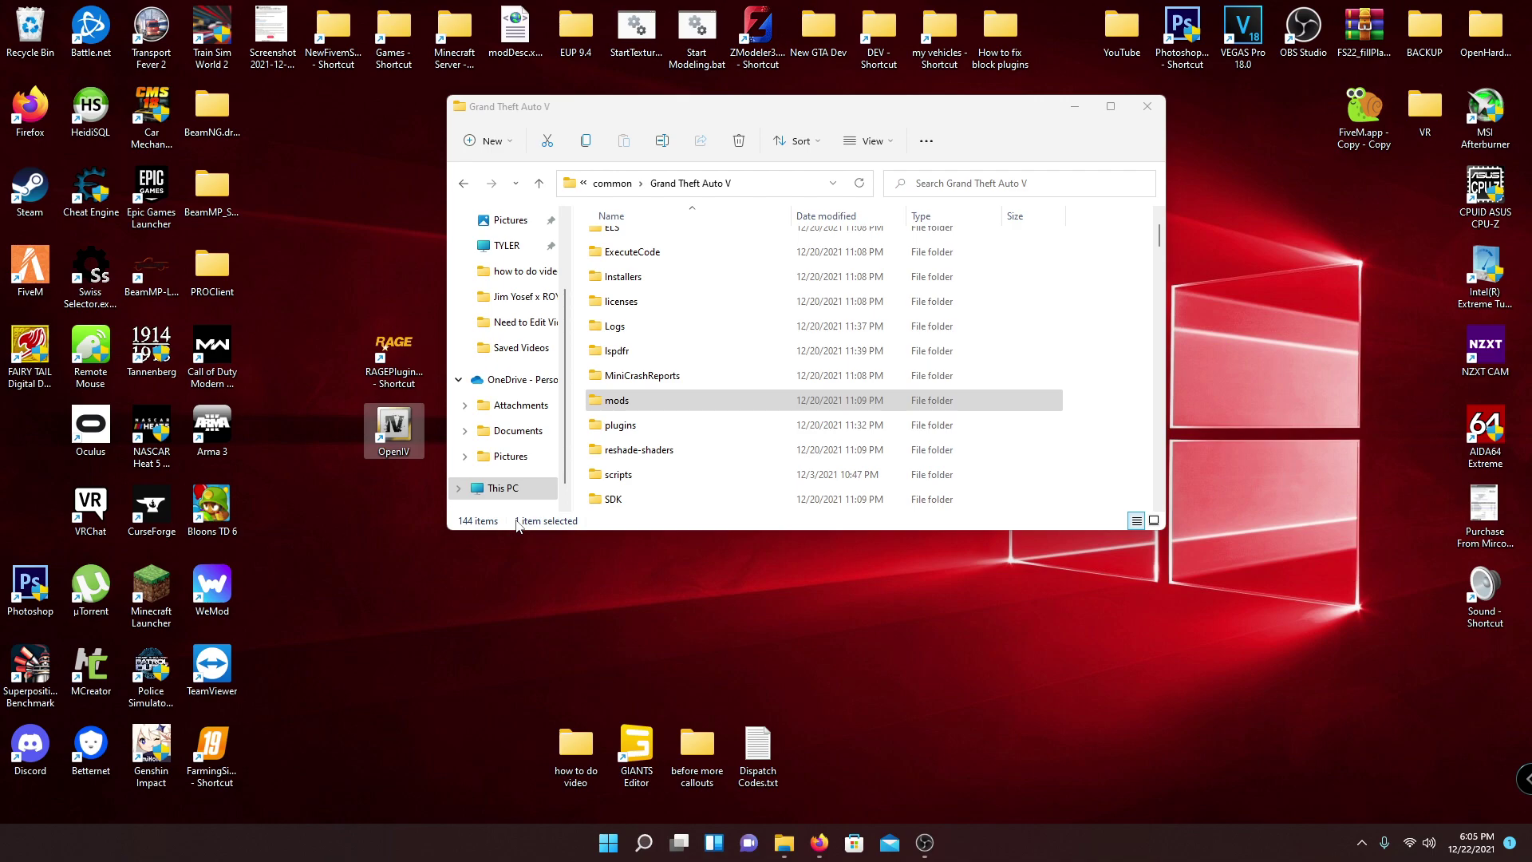
click(818, 844)
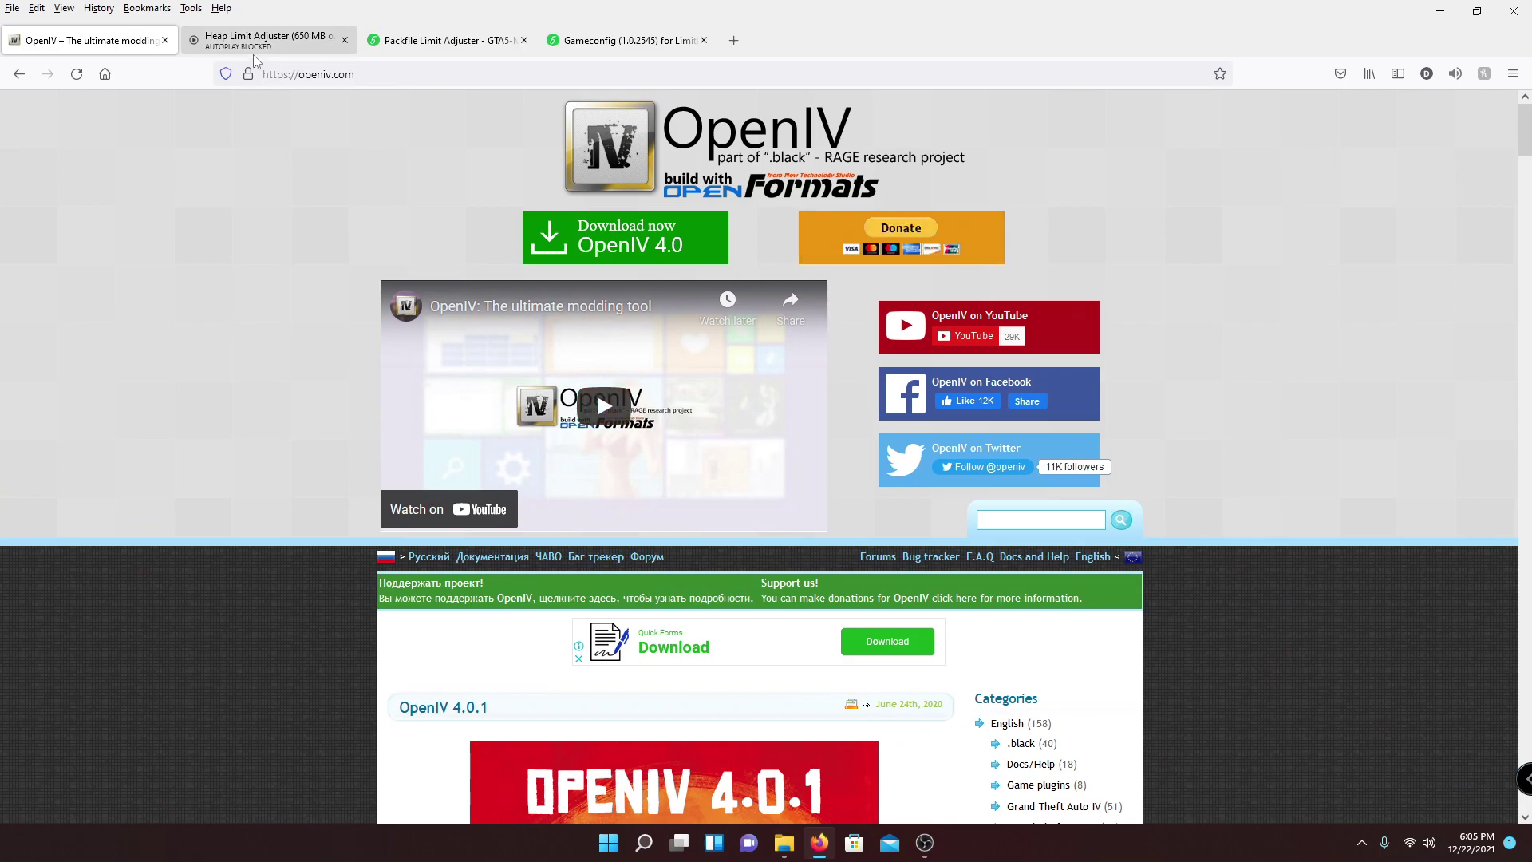
click(239, 45)
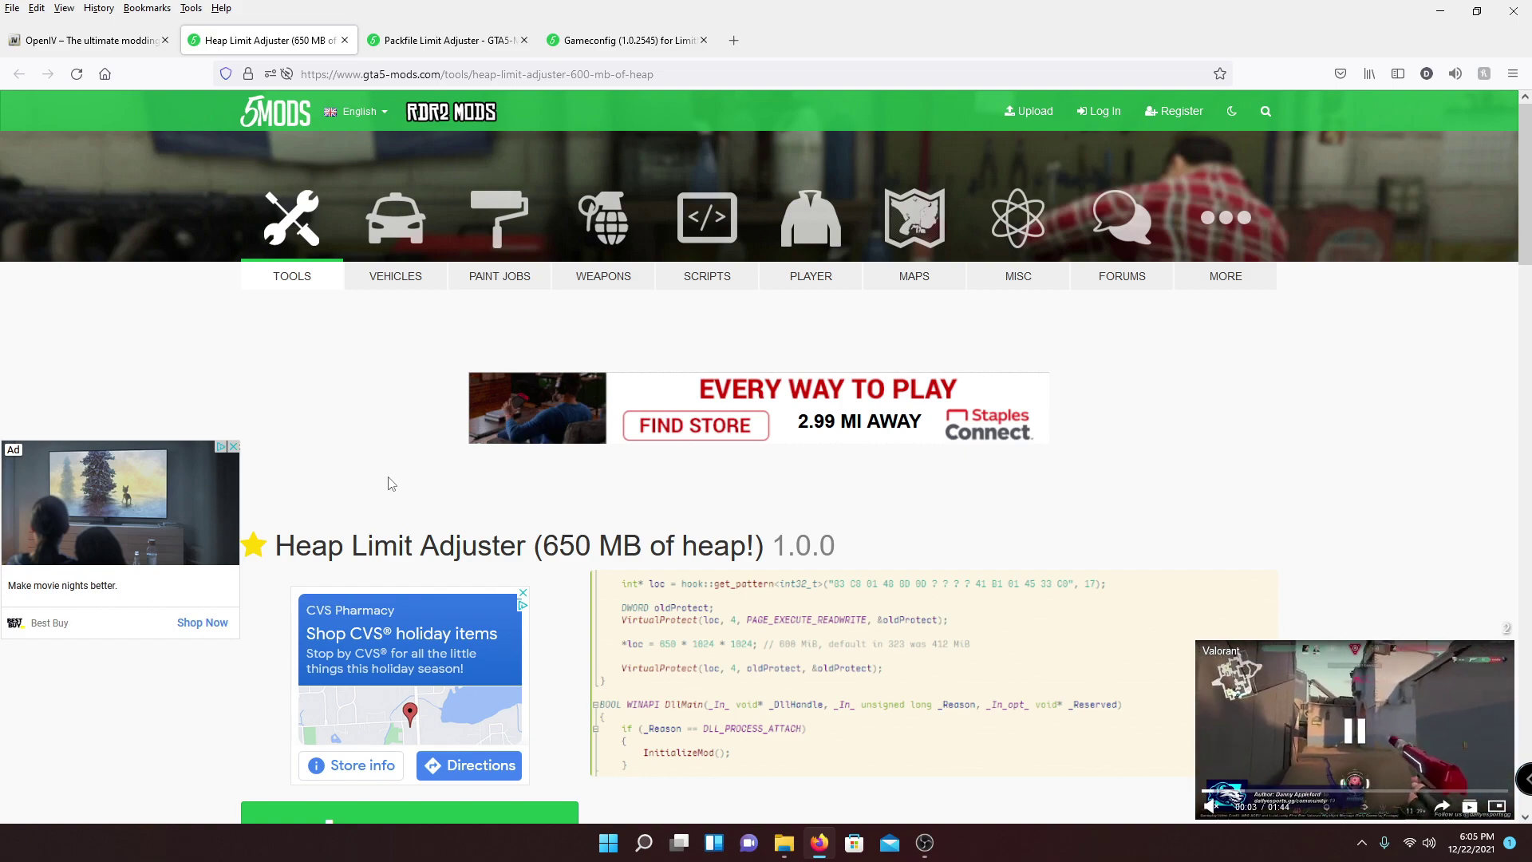
- Download the Heap Limit Adjuster archive from its gta5-mods.com page
scroll(742, 451, down, 3)
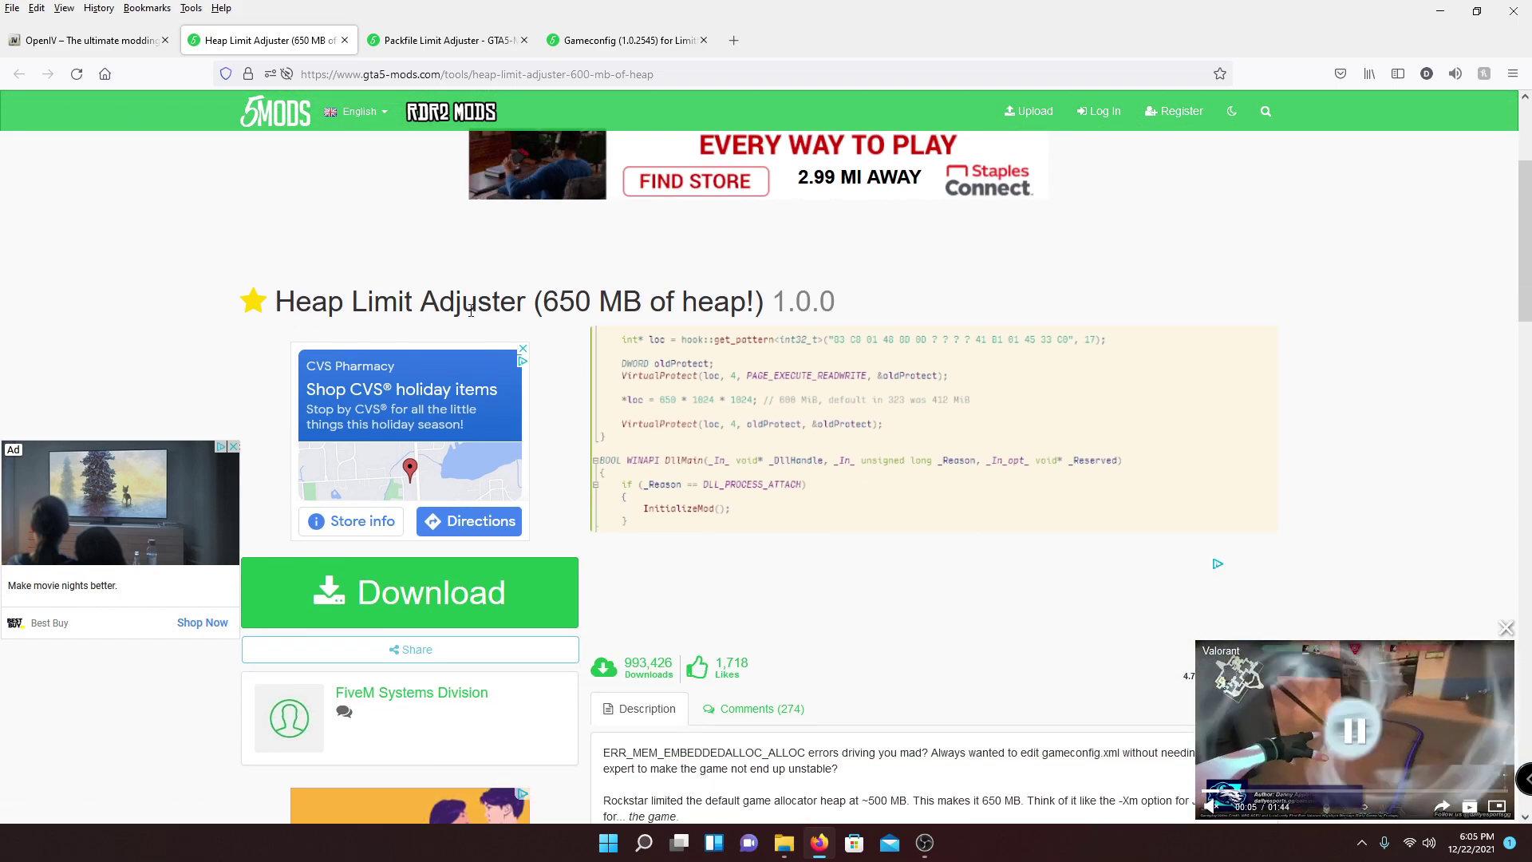
drag(520, 302, 291, 302)
click(541, 533)
scroll(541, 533, down, 3)
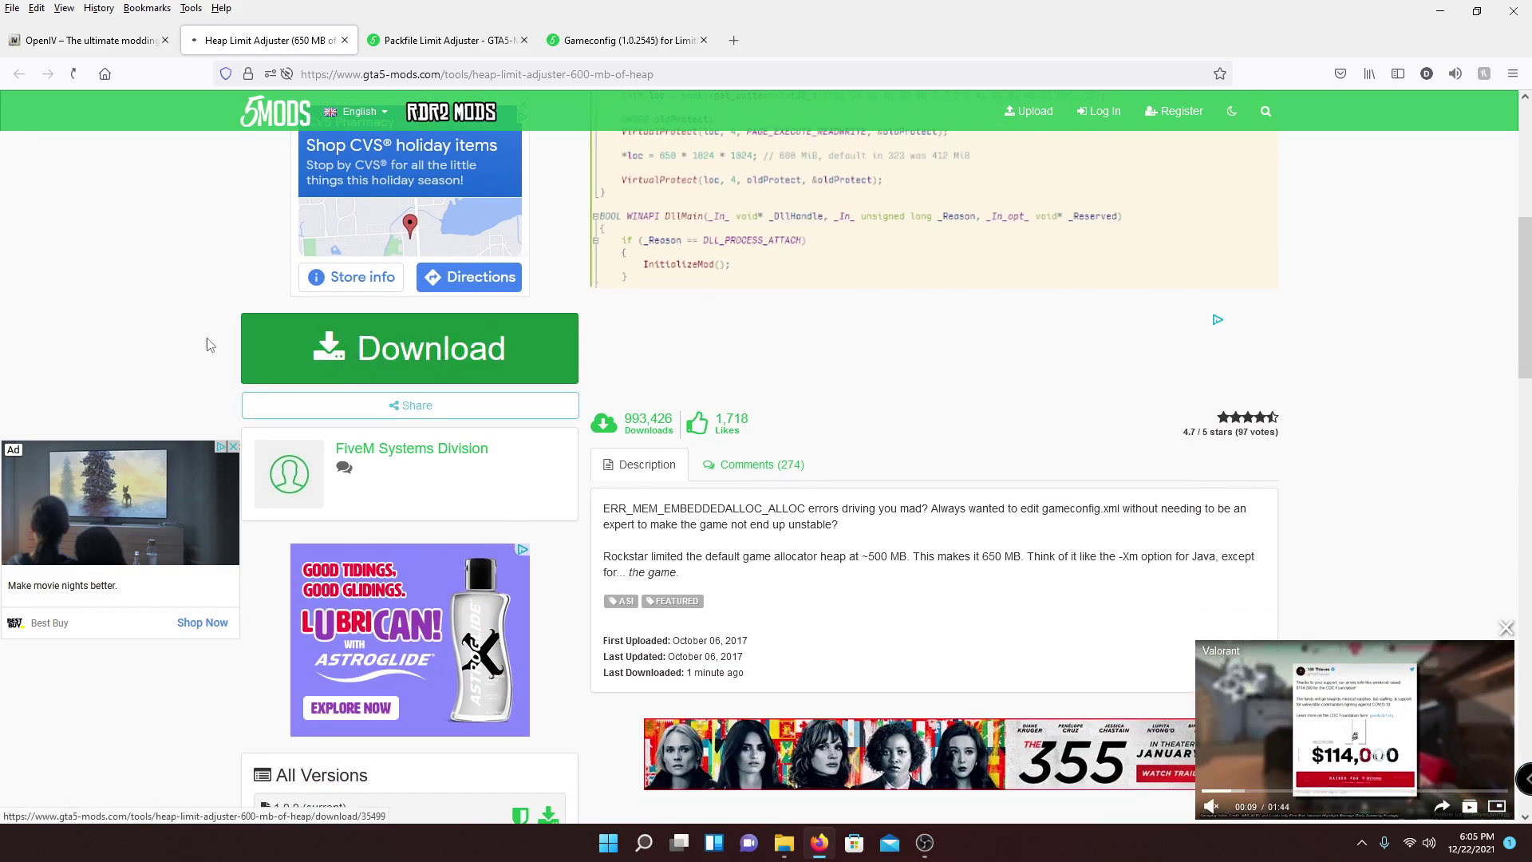
click(352, 351)
click(883, 643)
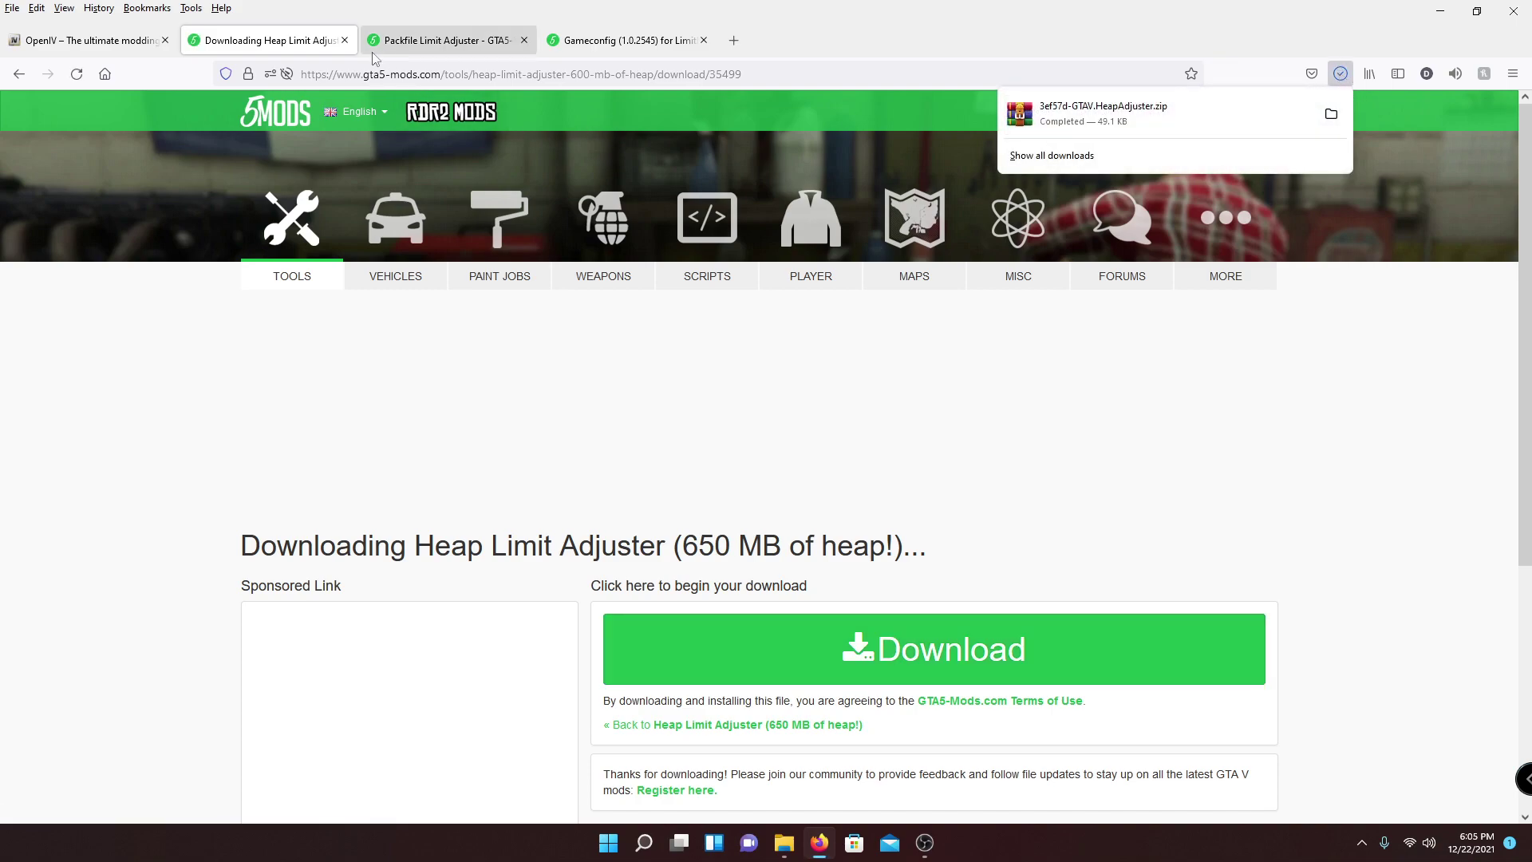
- Start downloading the Packfile Limit Adjuster from its mod page
click(409, 49)
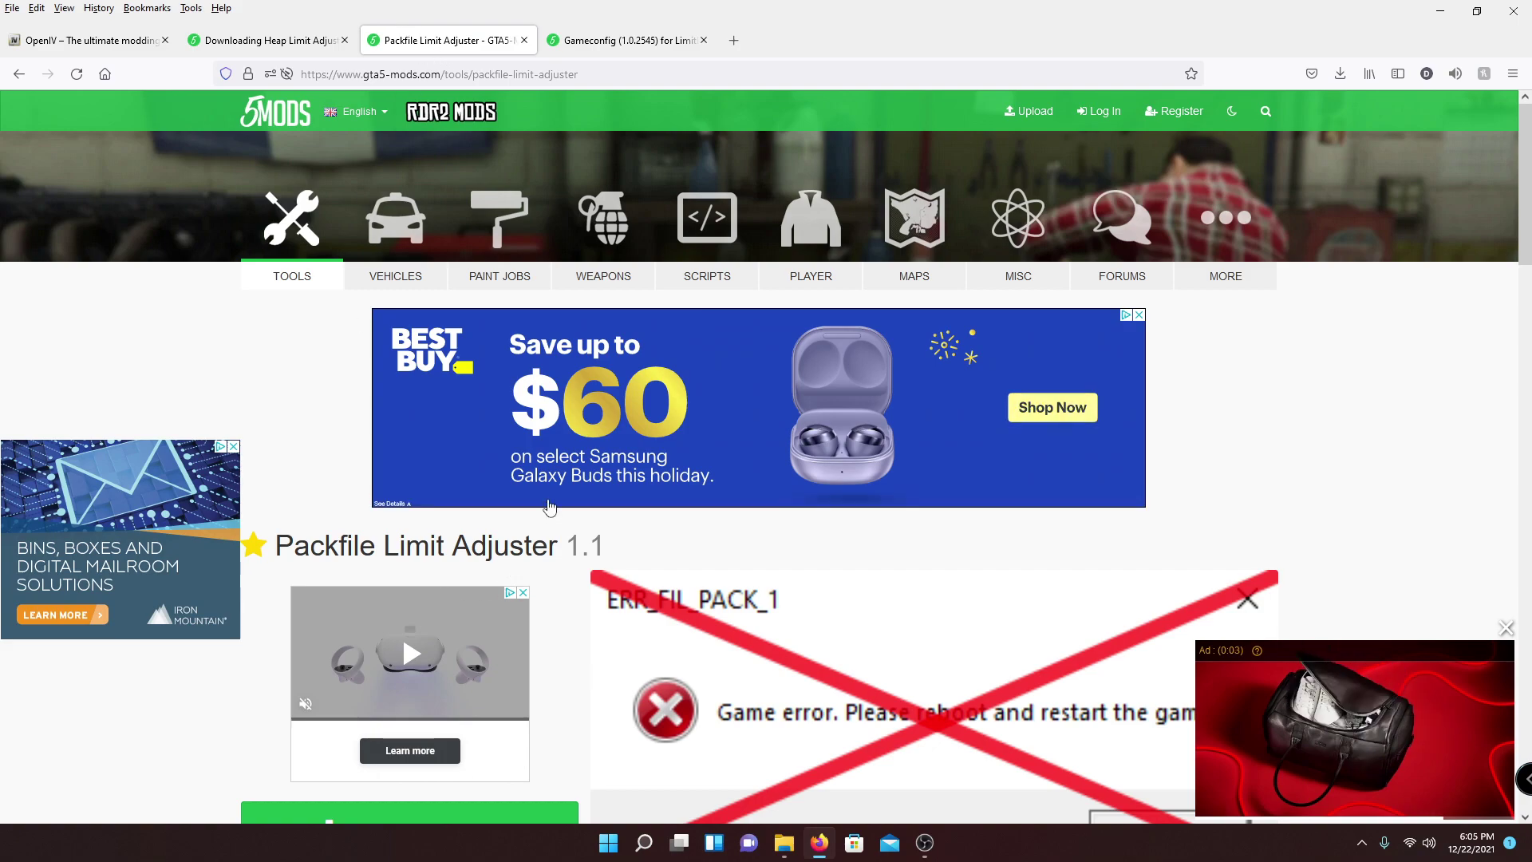
scroll(547, 507, down, 4)
scroll(548, 508, down, 1)
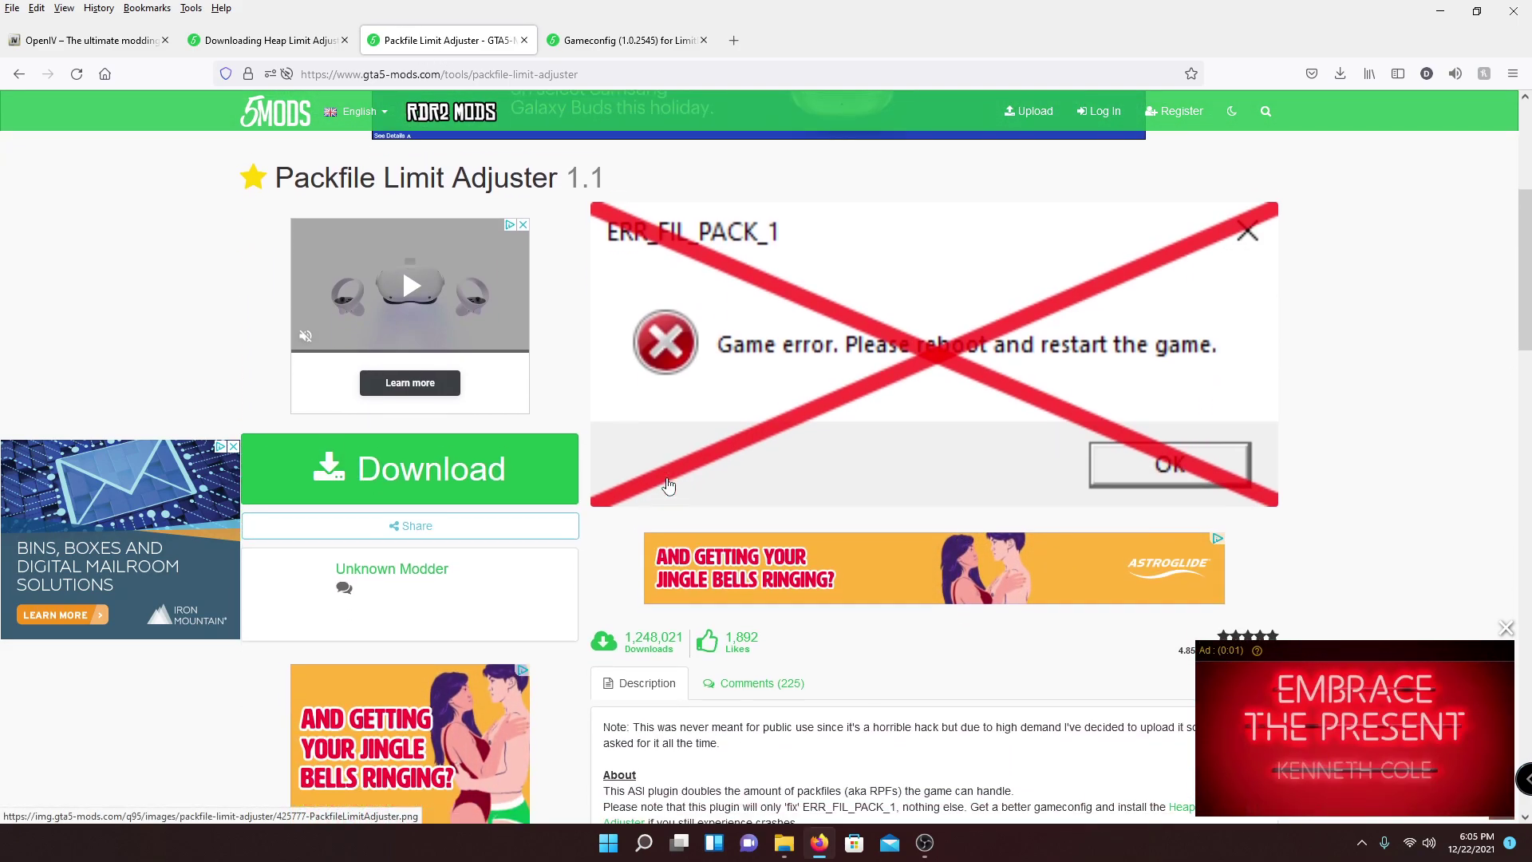
click(409, 455)
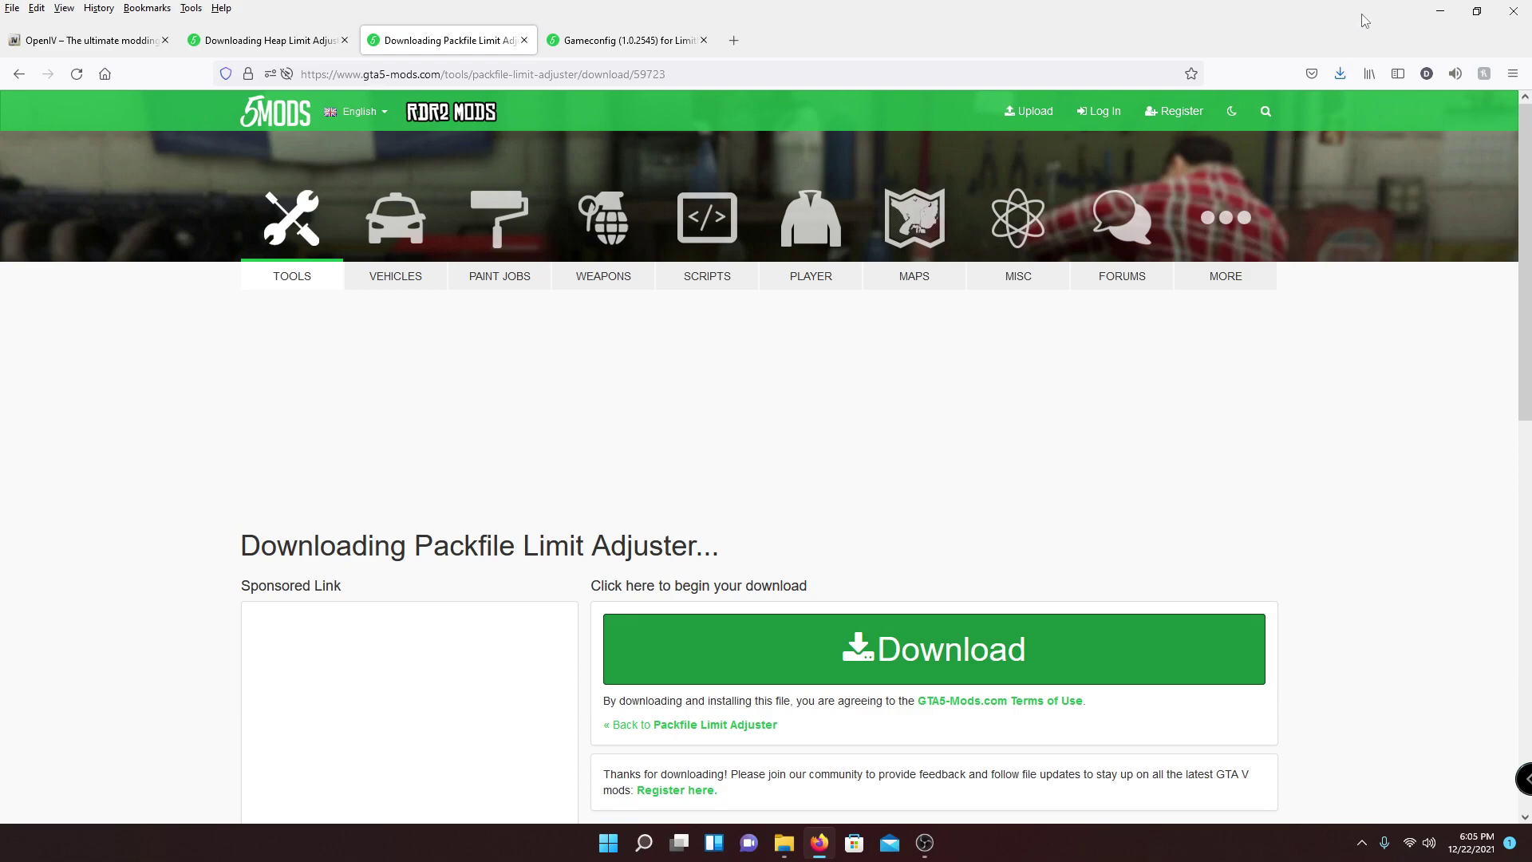
click(626, 41)
- Download GTAV Config v27.rar from the Gameconfig (1.0.2545) page and confirm it completed
scroll(913, 461, down, 3)
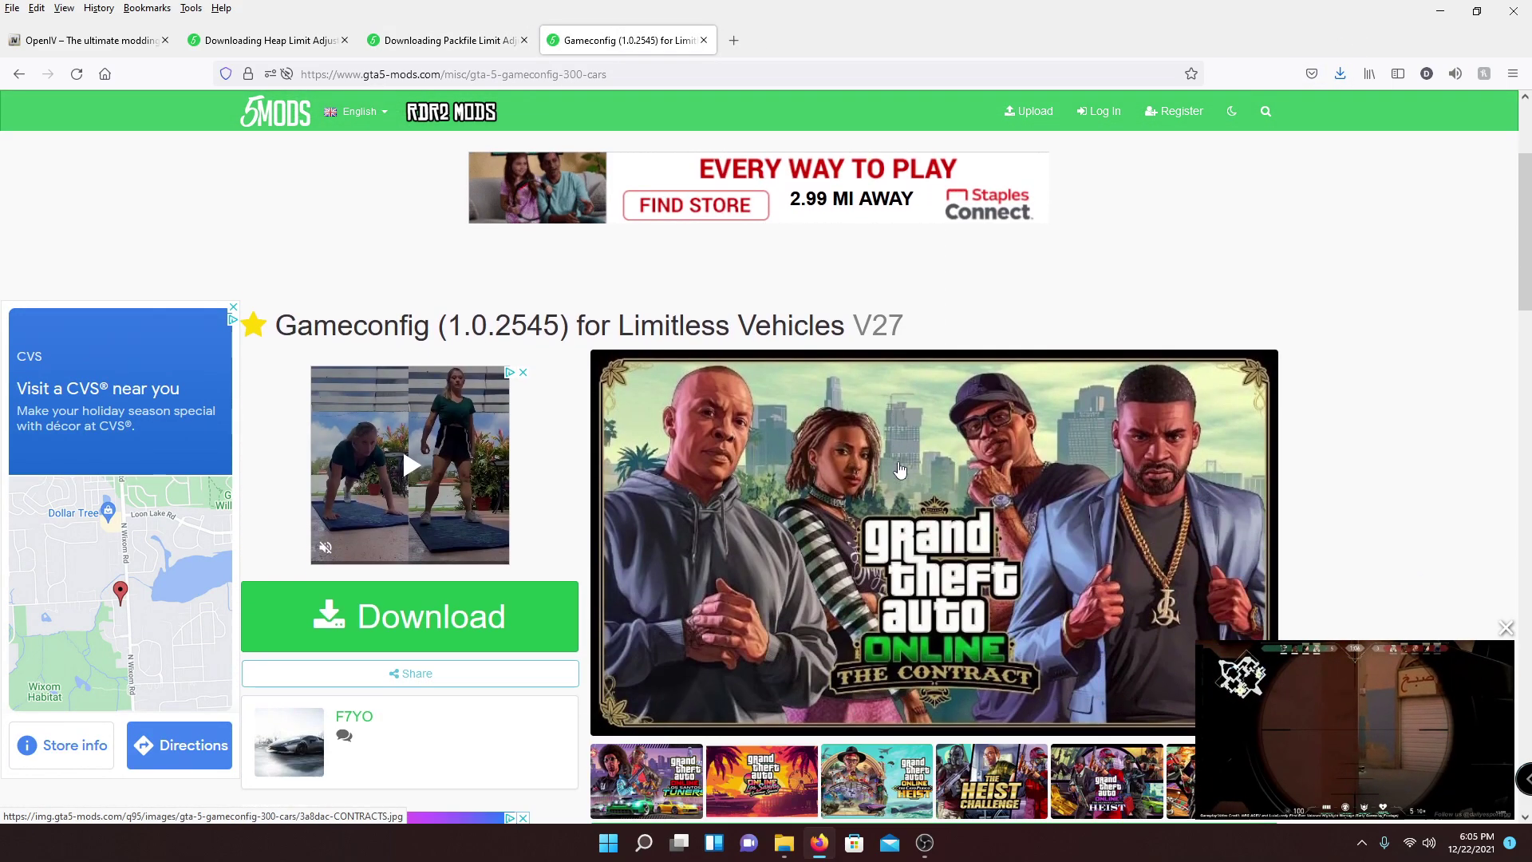
scroll(1317, 558, down, 8)
scroll(1313, 502, up, 6)
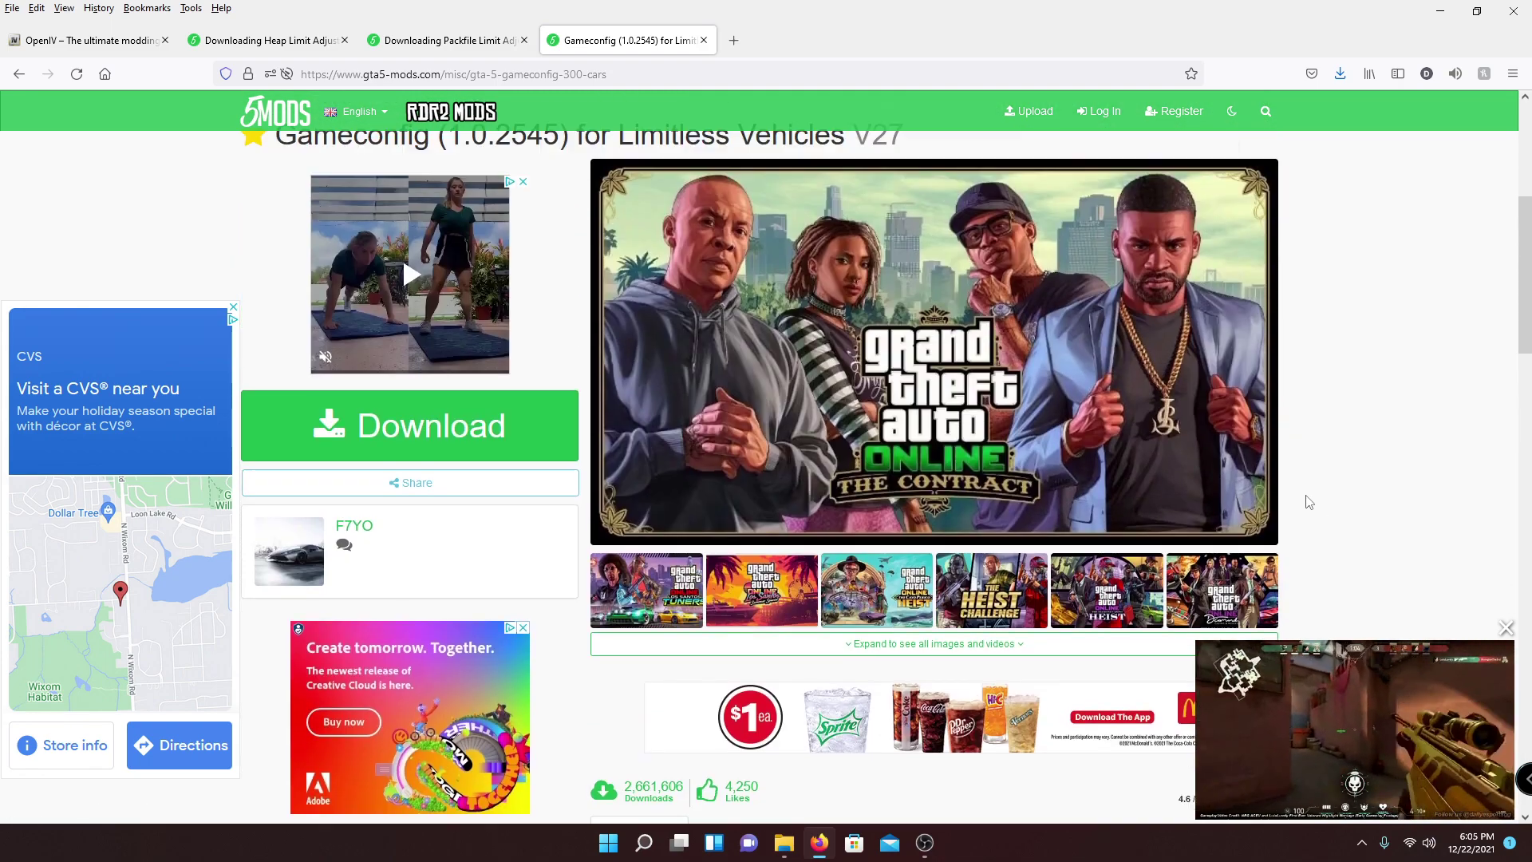
scroll(1308, 501, up, 2)
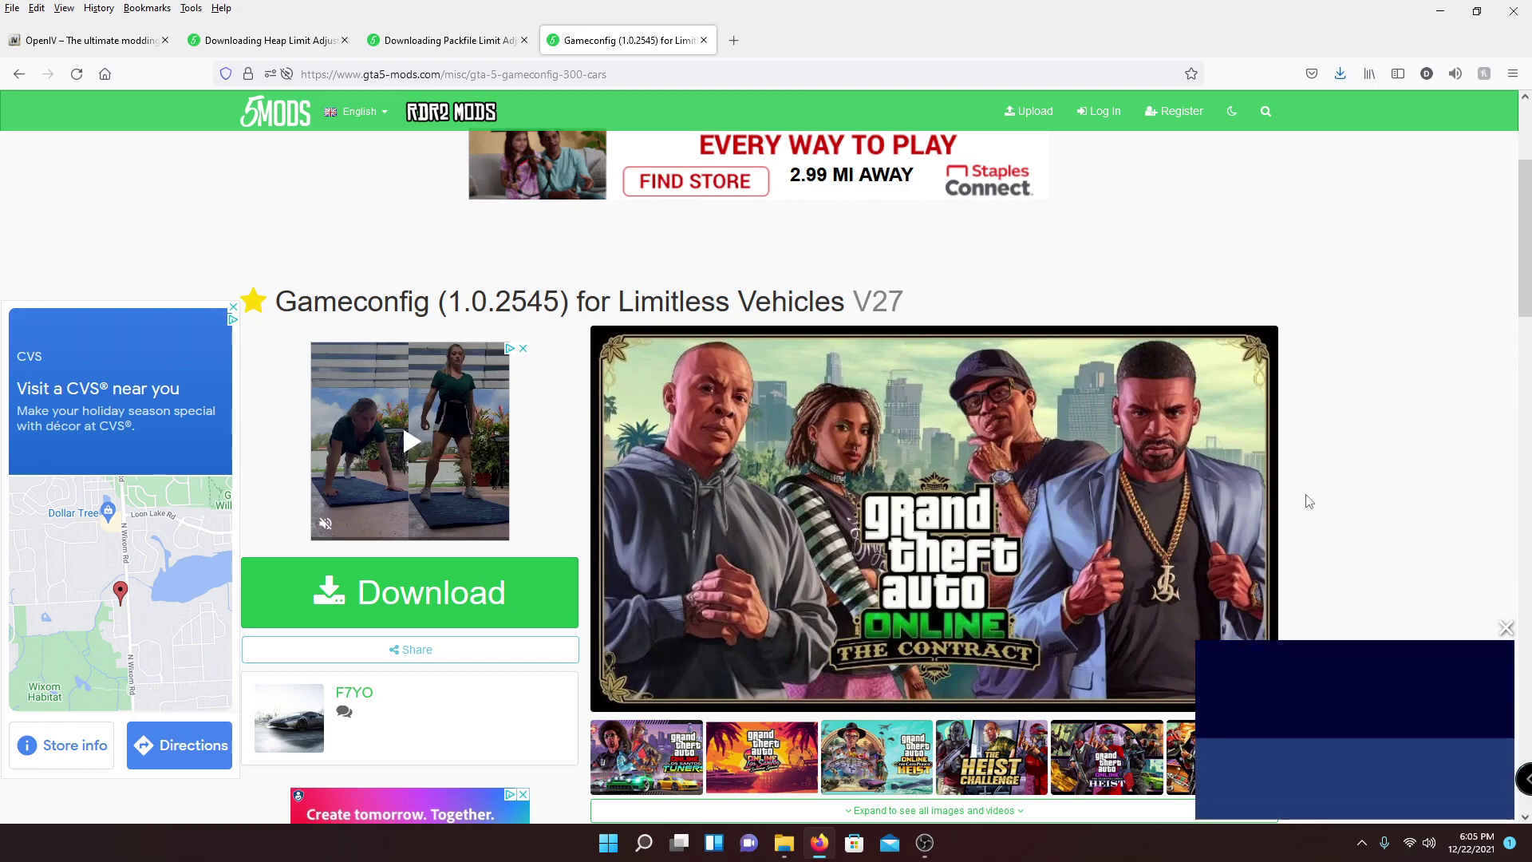
drag(276, 302, 850, 292)
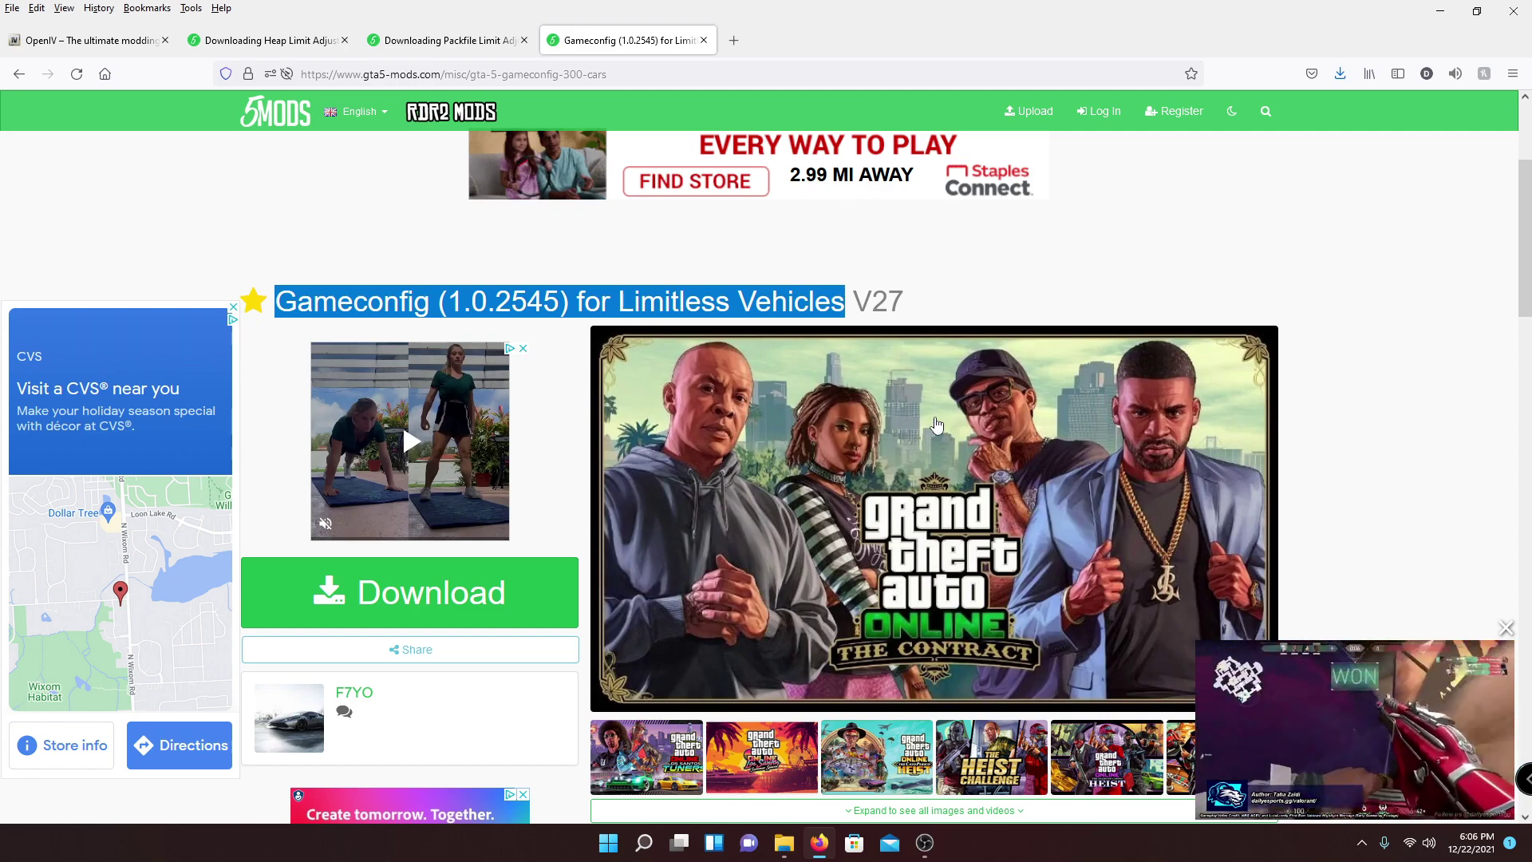
double_click(390, 300)
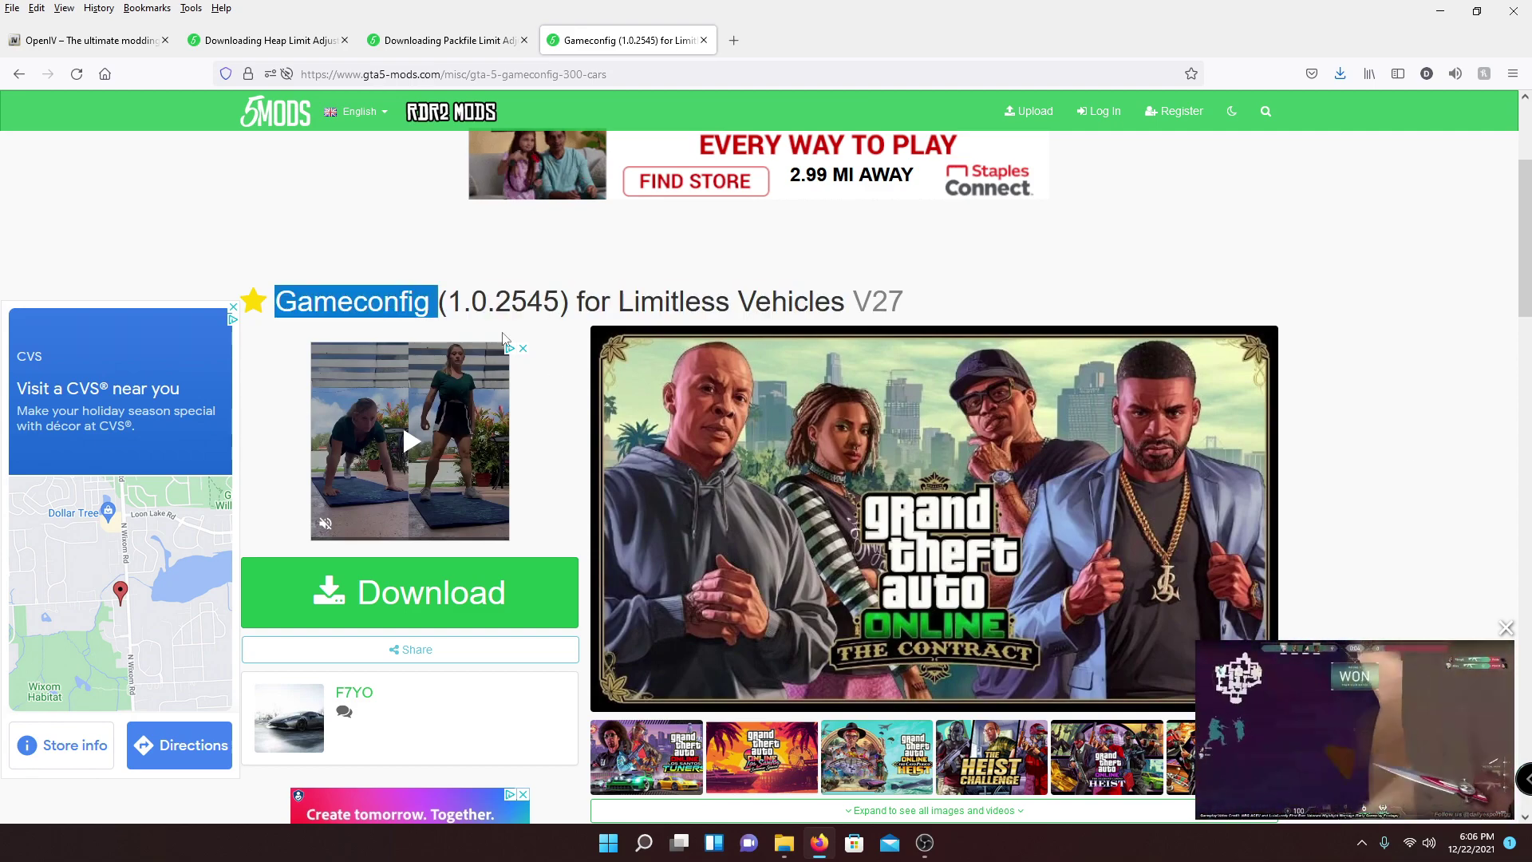
double_click(527, 301)
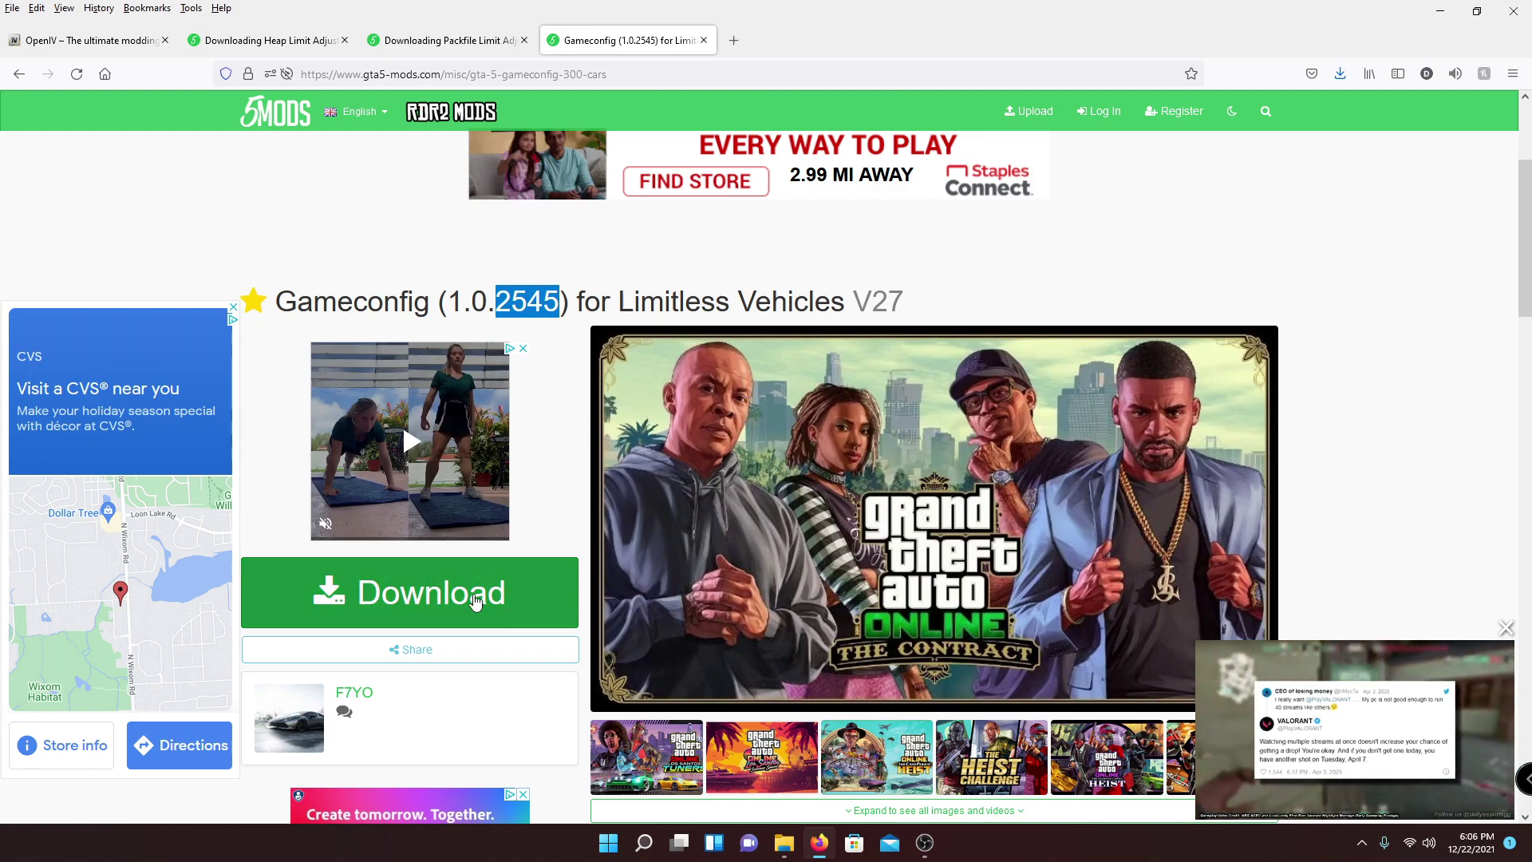
click(421, 608)
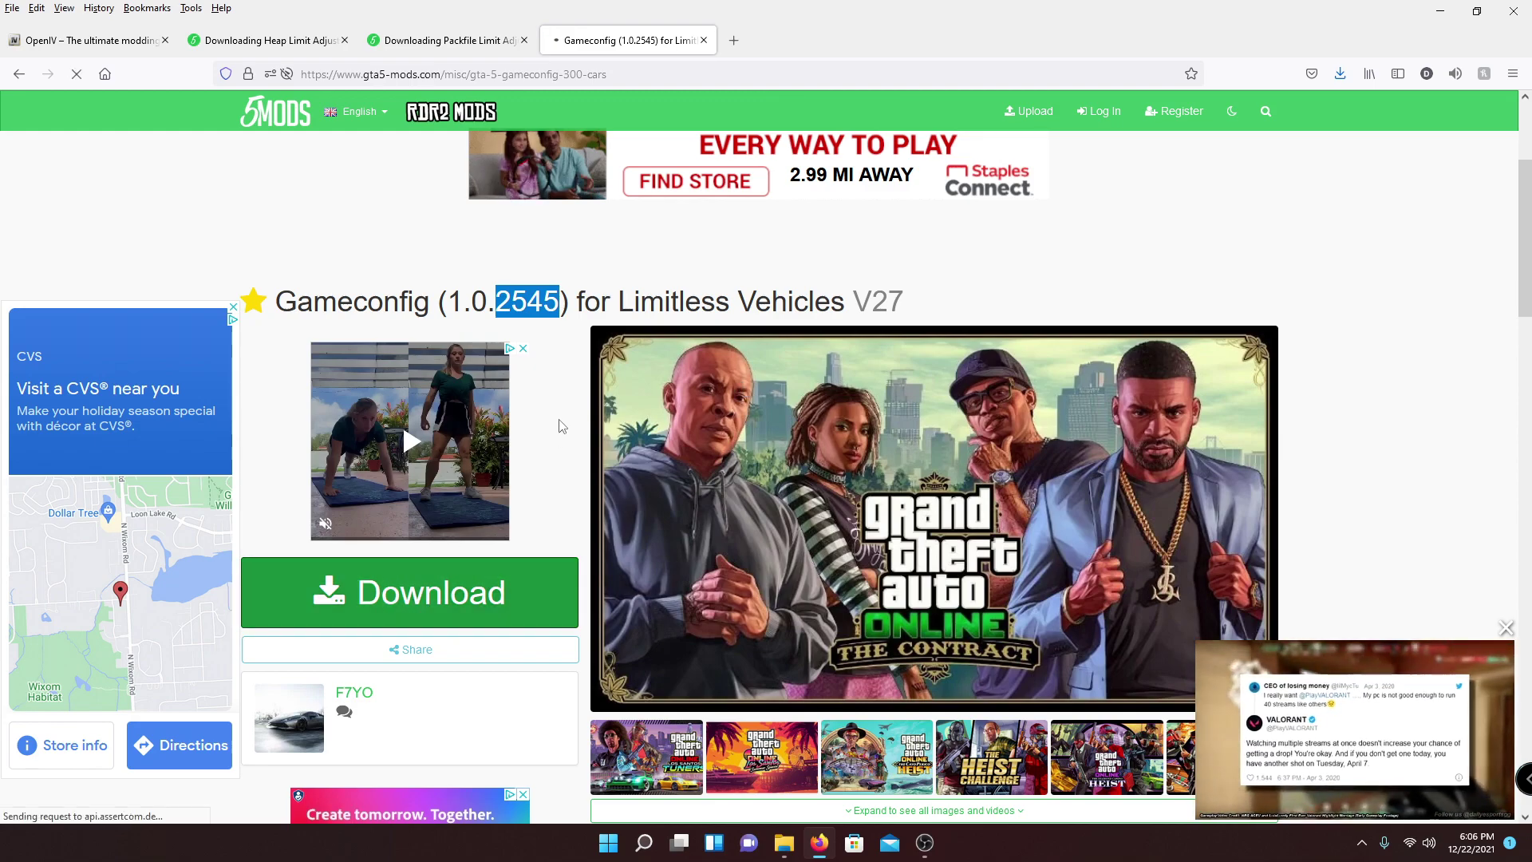
click(851, 656)
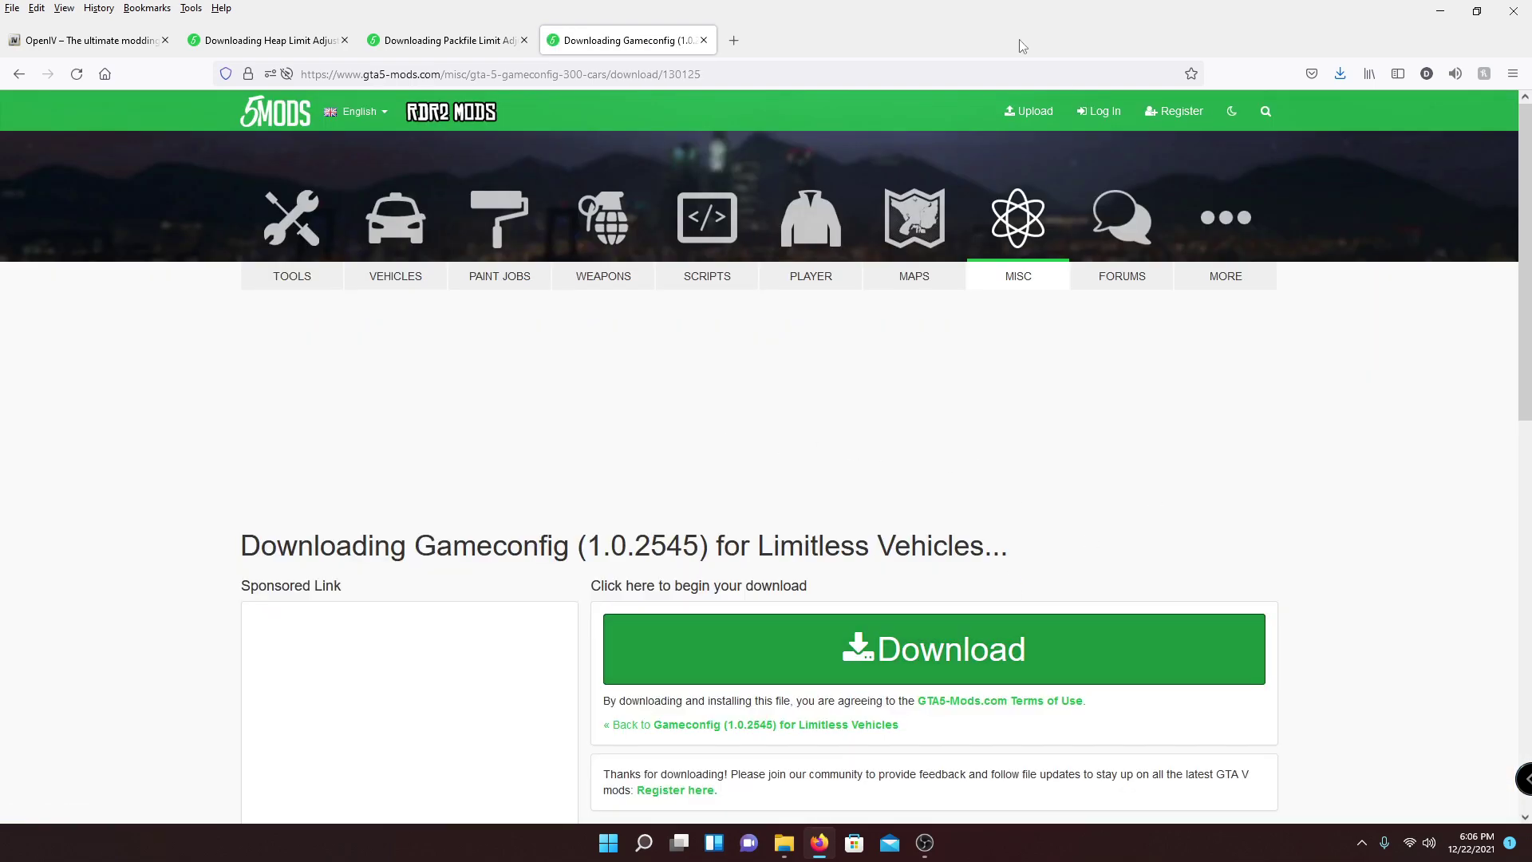
click(1347, 82)
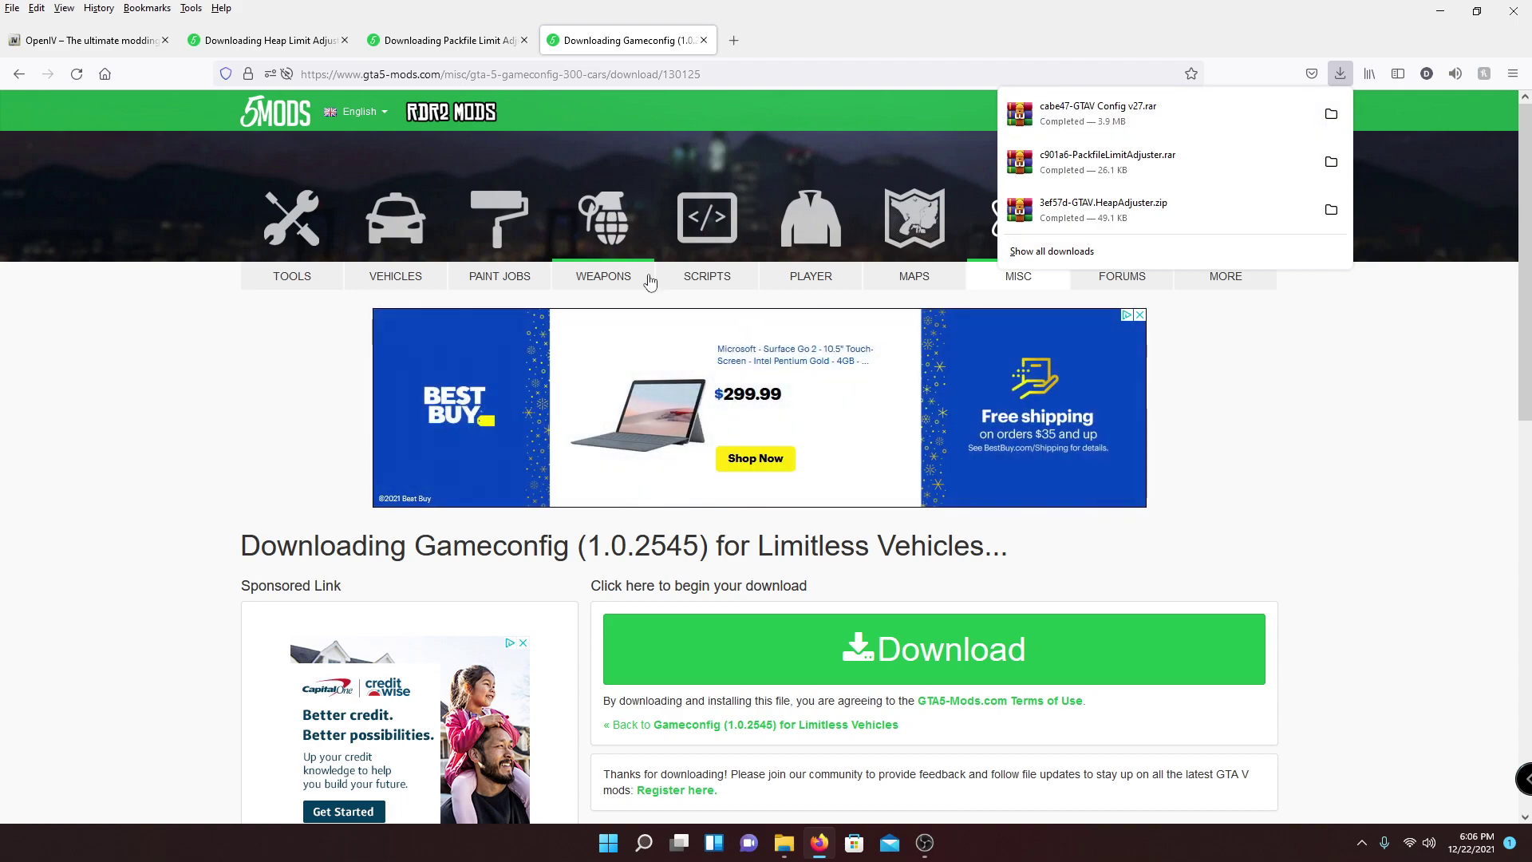
- Open the Downloads folder from the Packfile download and delete the four older files
click(1331, 161)
drag(818, 527, 670, 310)
key(Delete)
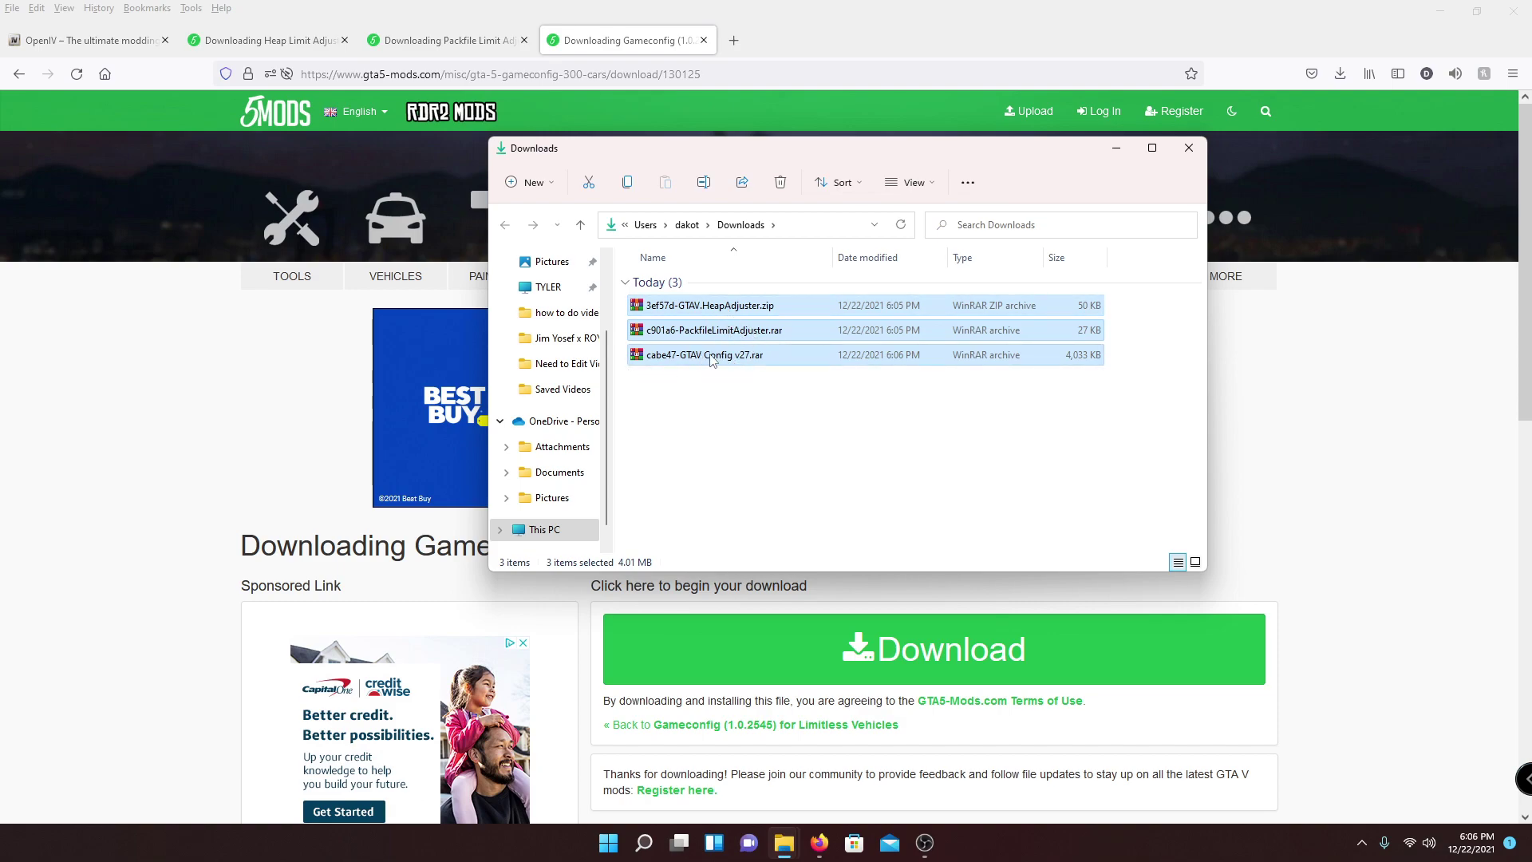
- Place the Downloads window beside the Grand Theft Auto V folder window
click(1437, 17)
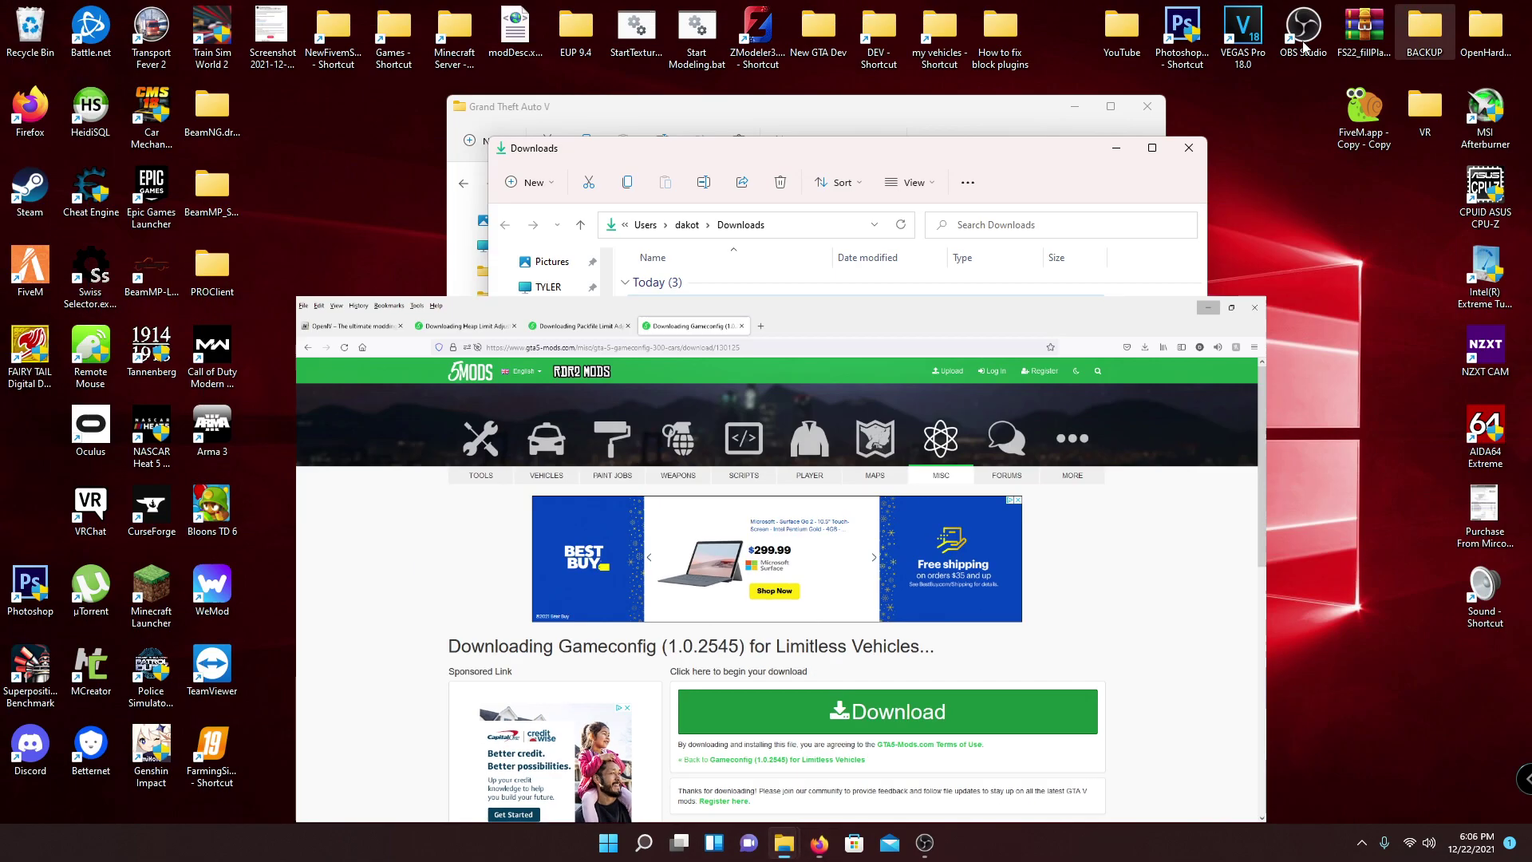
drag(750, 154, 975, 152)
click(466, 125)
drag(467, 126, 599, 81)
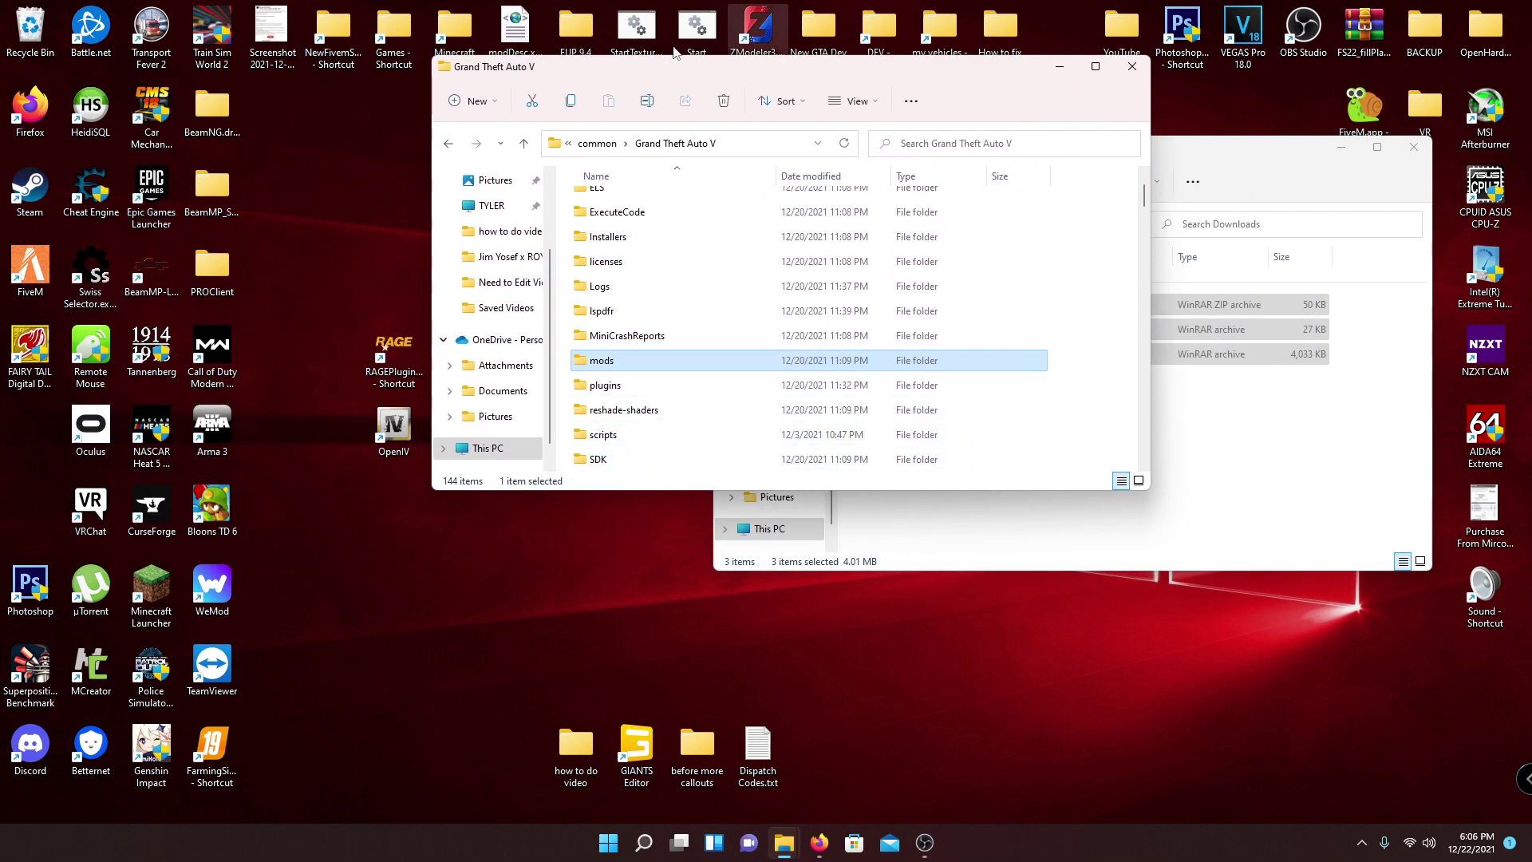
- Move the RAGEPluginHook desktop shortcut and open its file location
drag(397, 379, 336, 285)
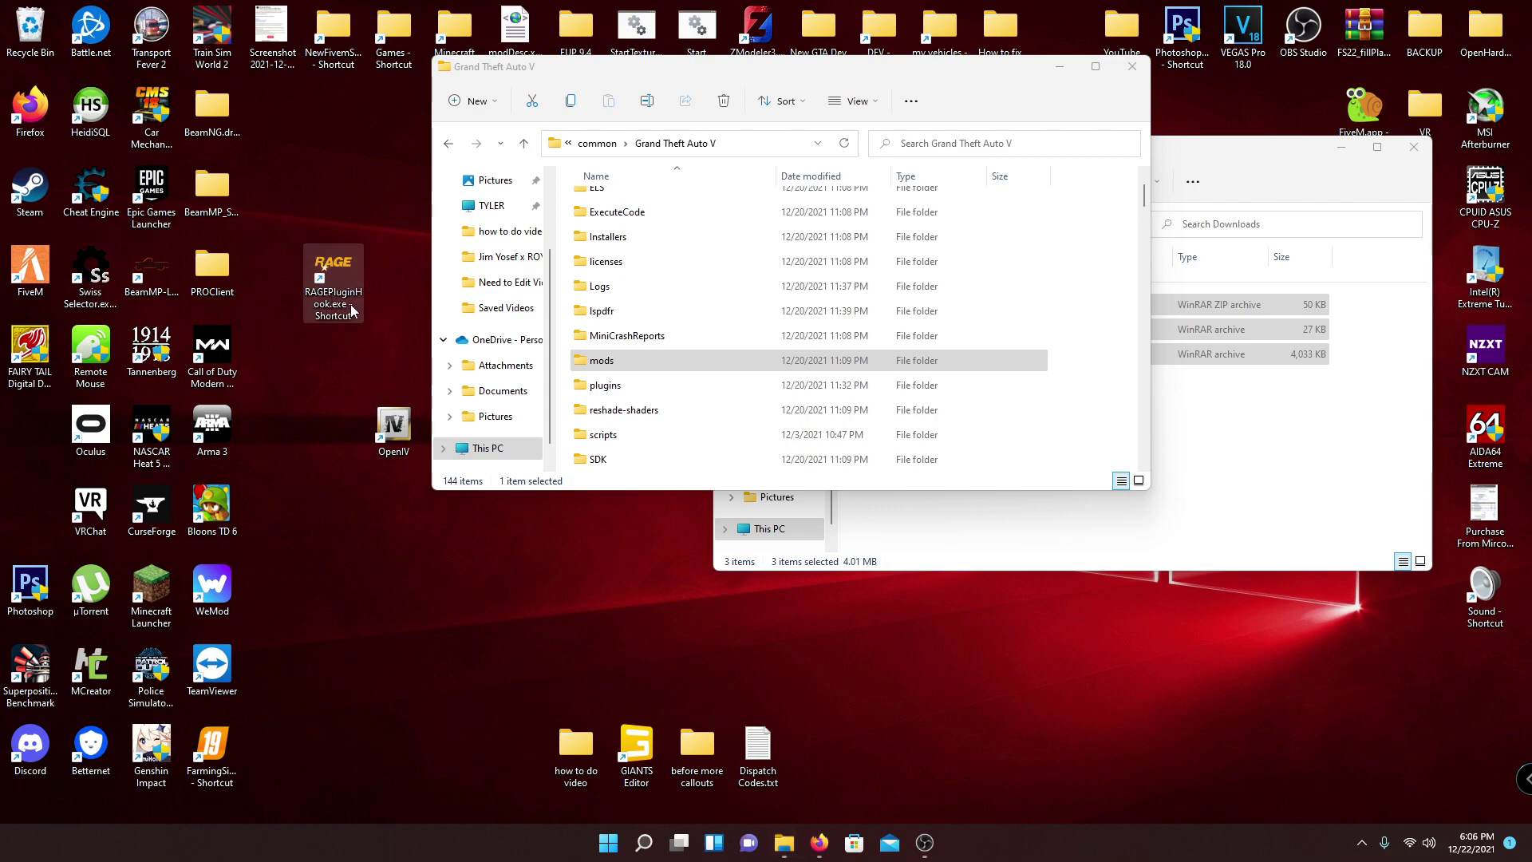
right_click(333, 287)
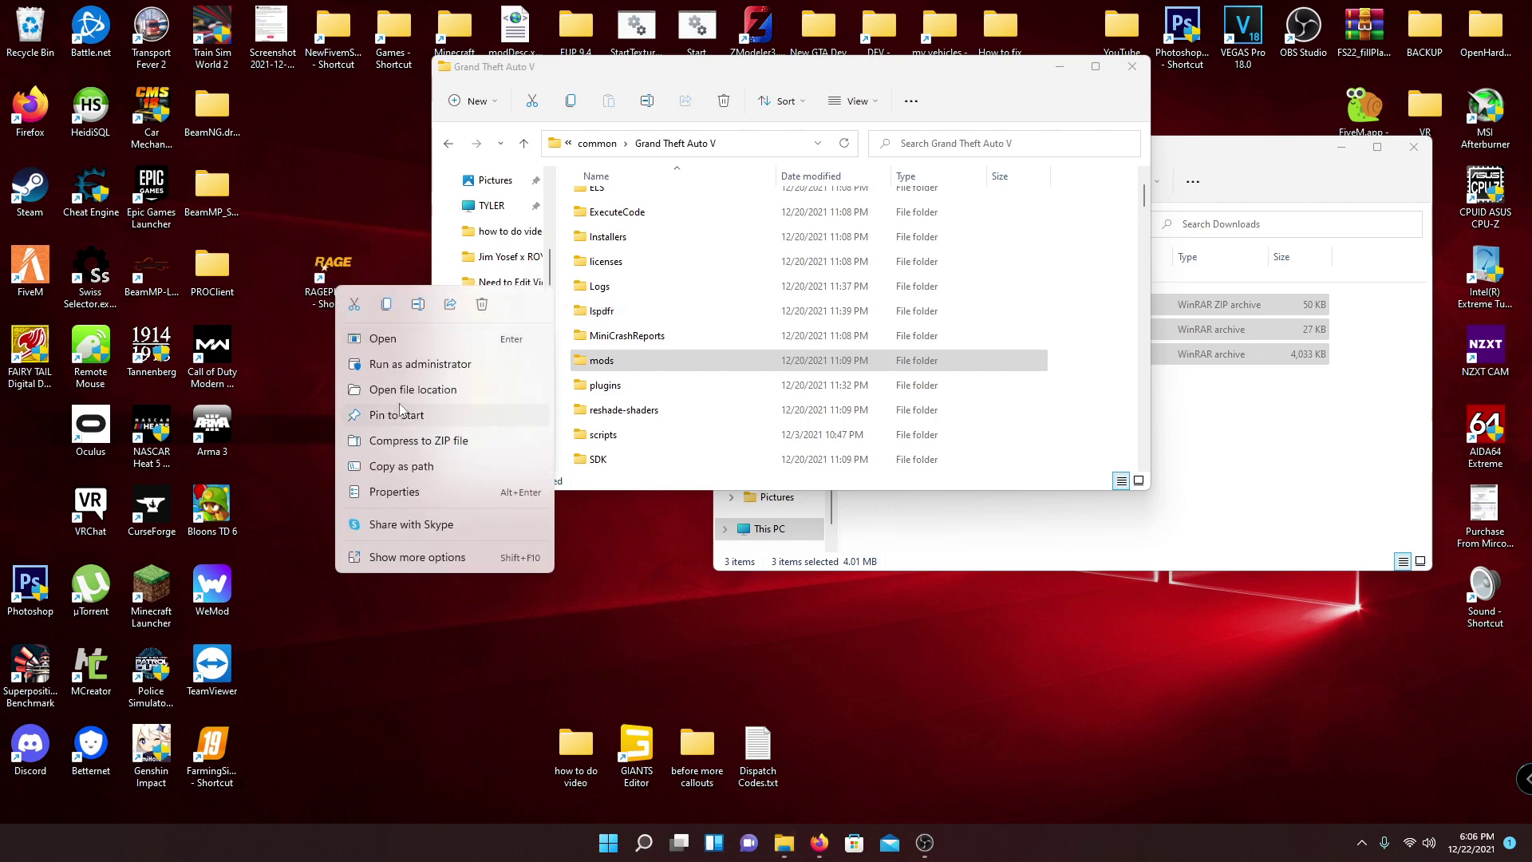
click(412, 397)
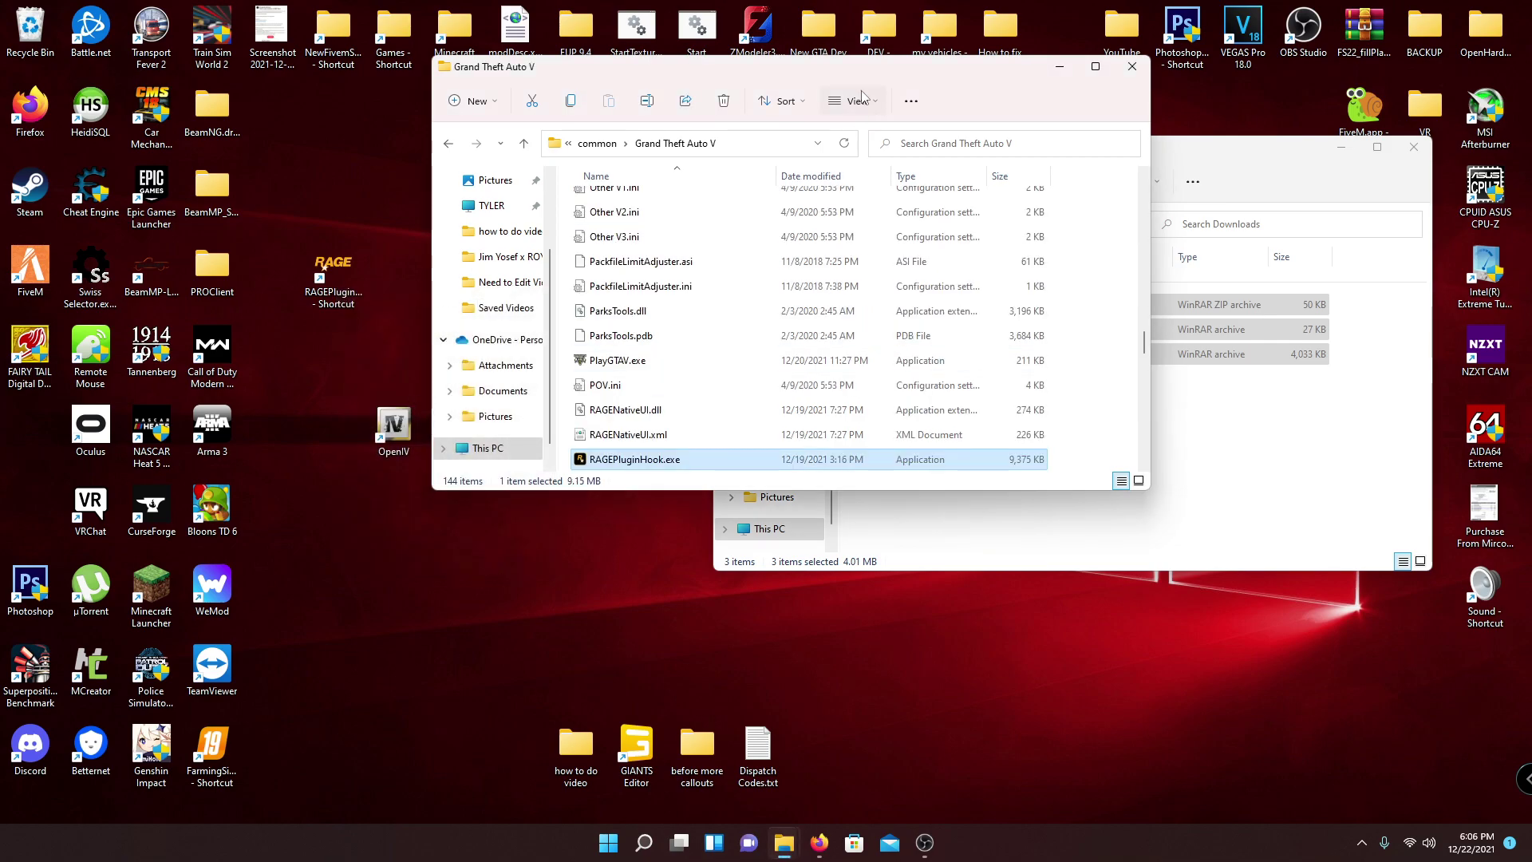
scroll(710, 431, up, 5)
scroll(719, 320, up, 10)
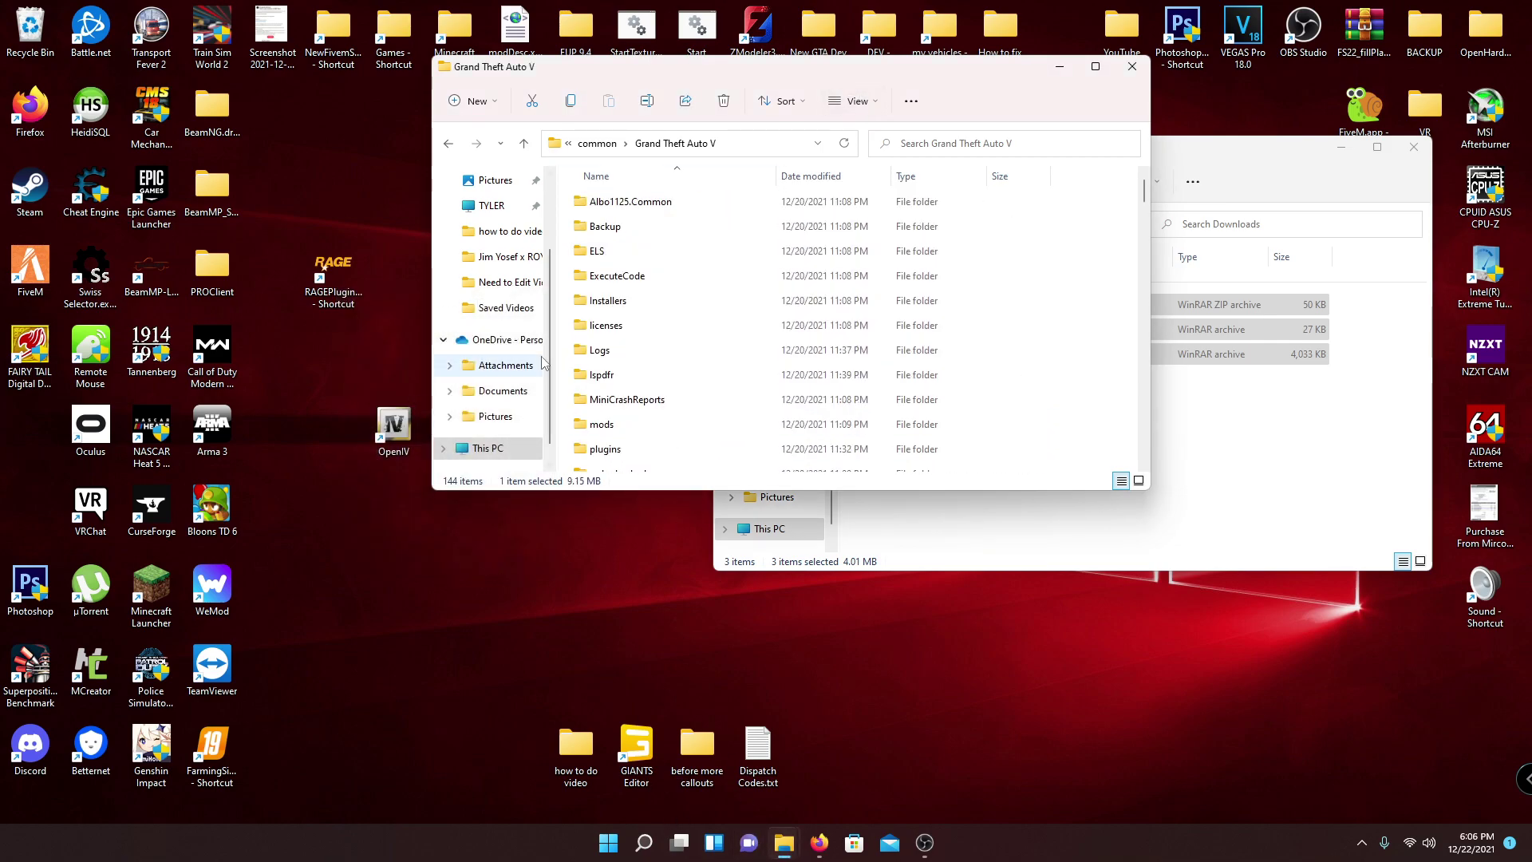
- Launch Steam from its desktop shortcut after checking the hidden tray icons
double_click(53, 190)
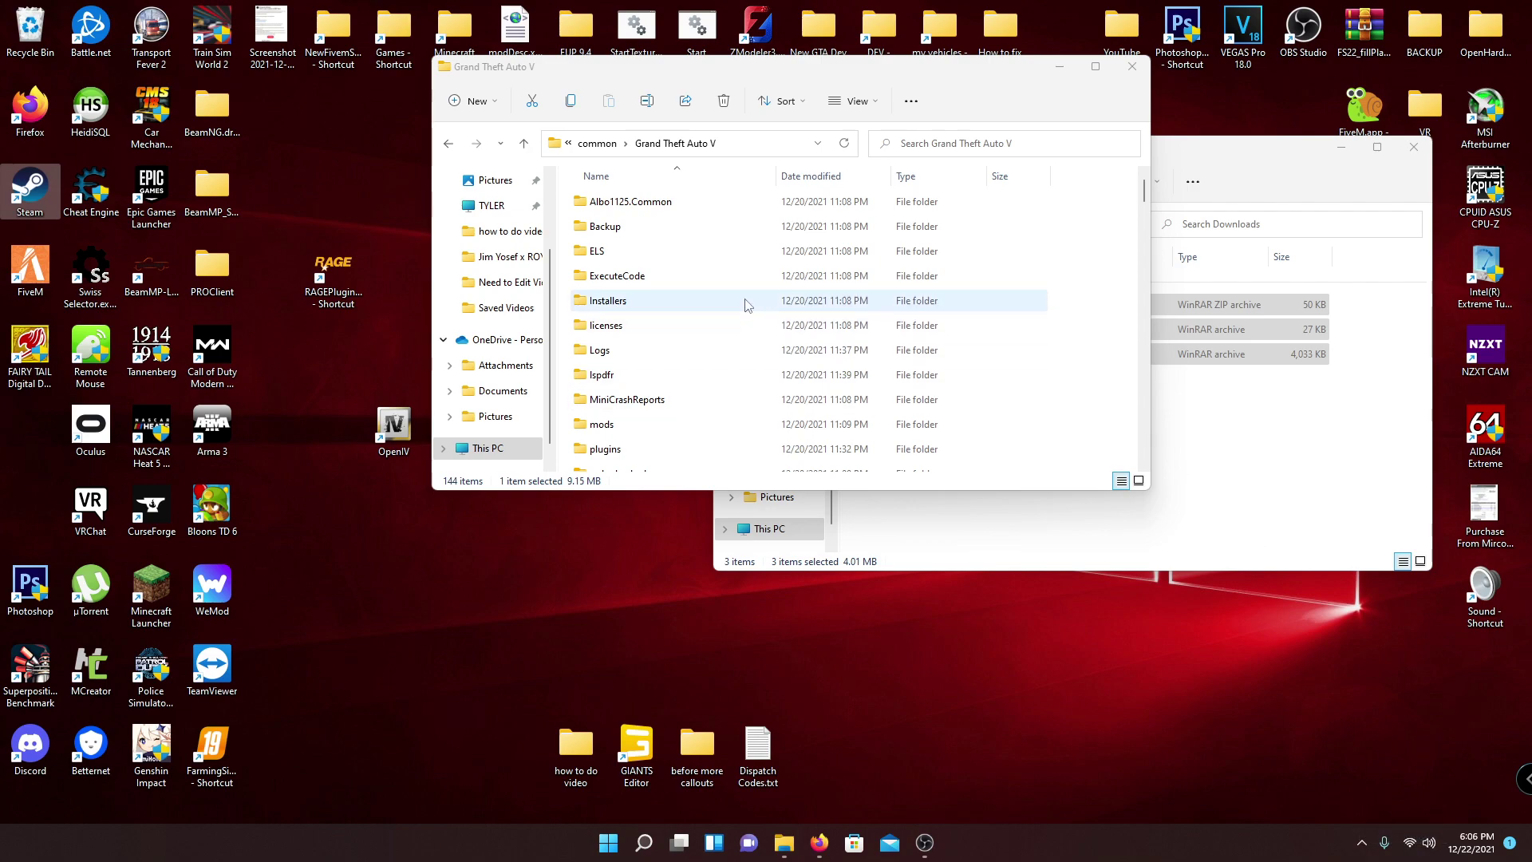
click(1362, 842)
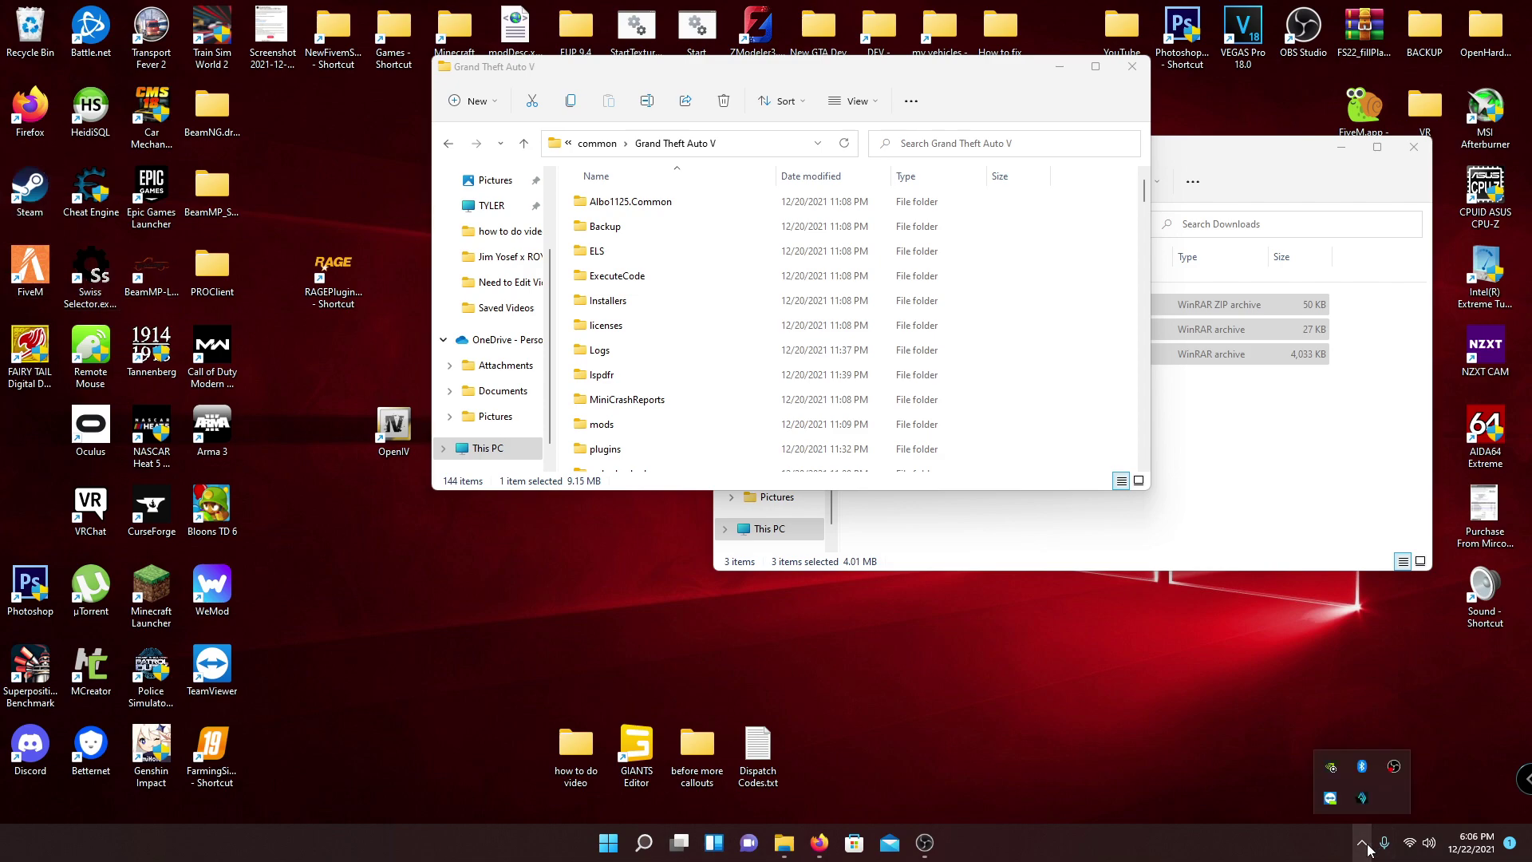
click(57, 198)
double_click(57, 198)
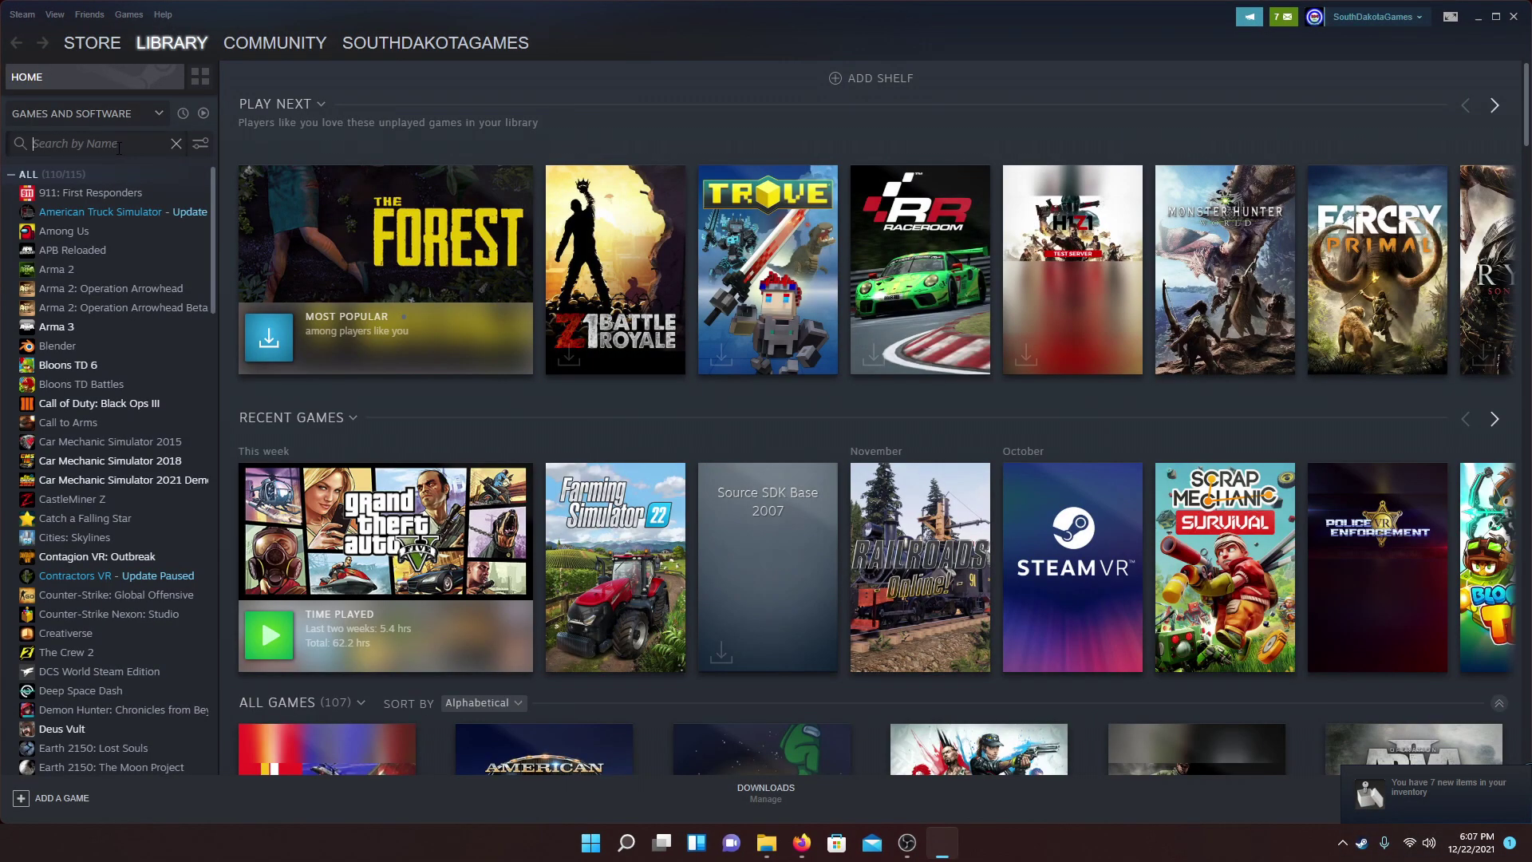
- Search 'gra' in the Steam library and browse Grand Theft Auto V's local files from Properties
click(119, 144)
text(gra)
click(100, 196)
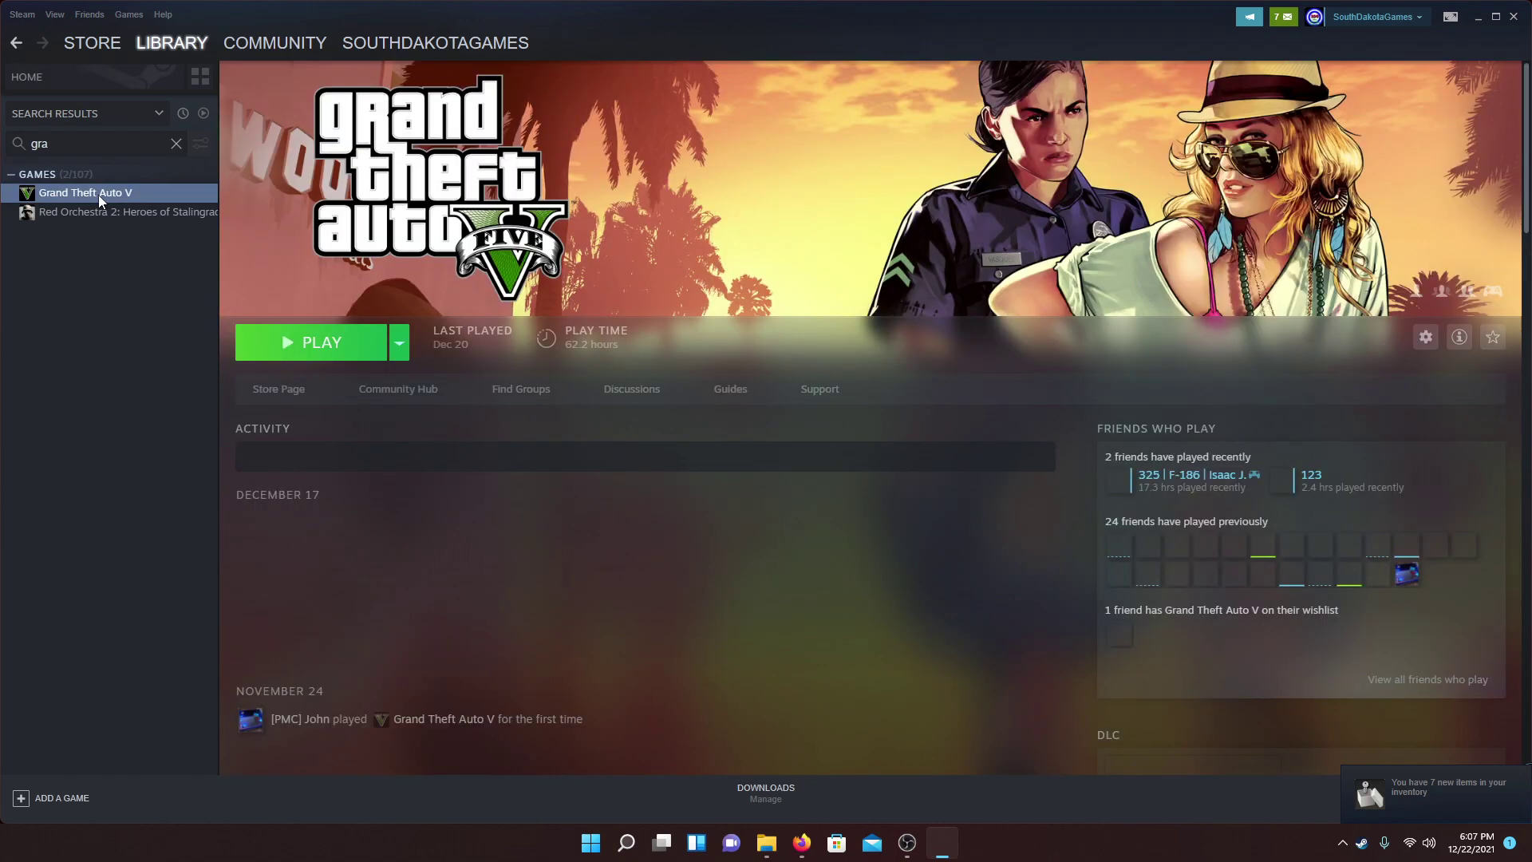
right_click(100, 200)
click(133, 299)
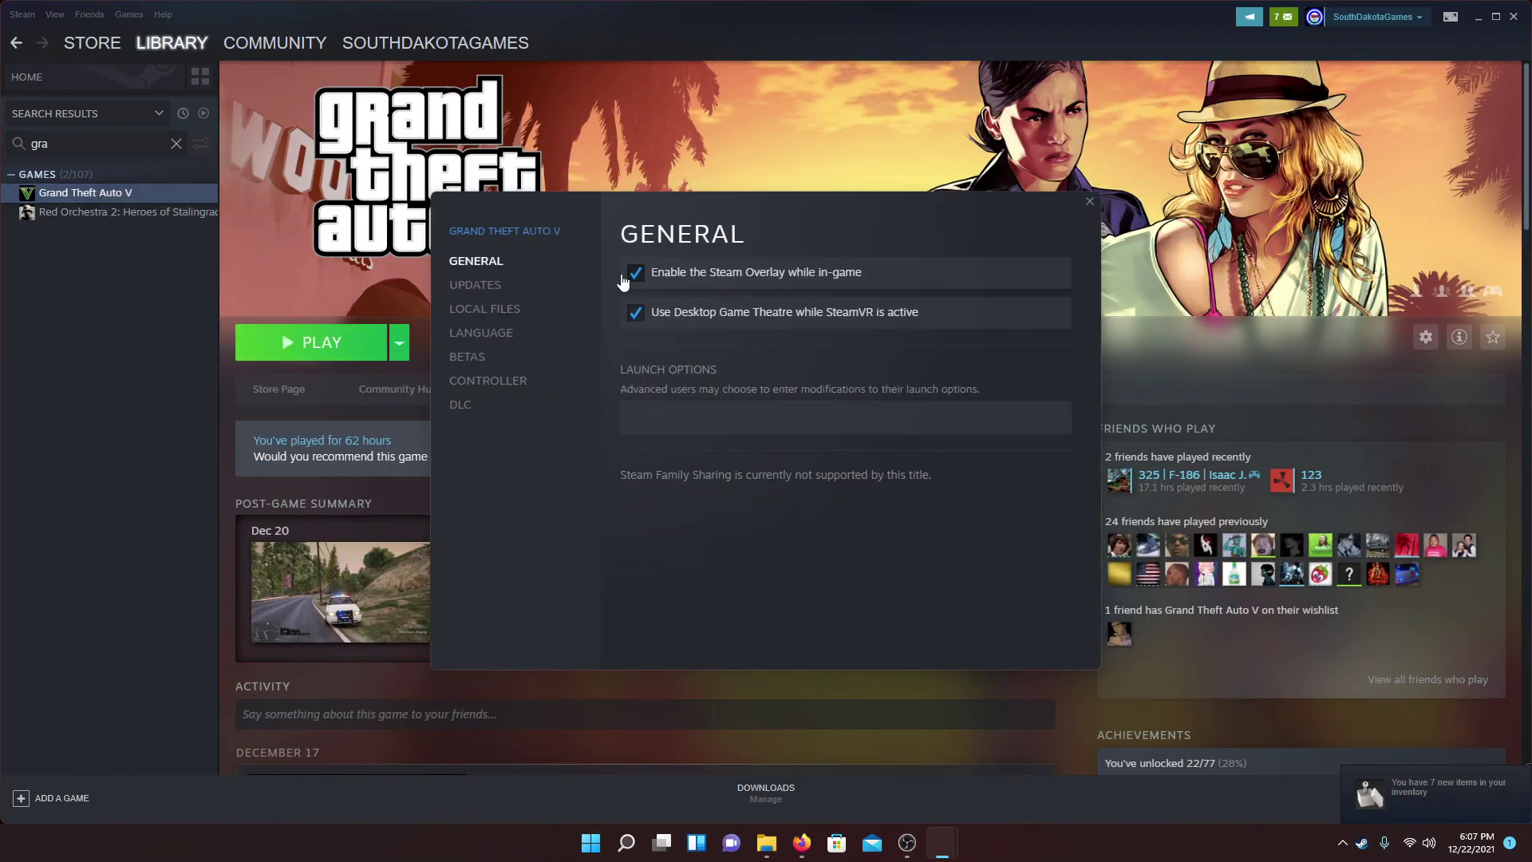
click(479, 309)
click(932, 275)
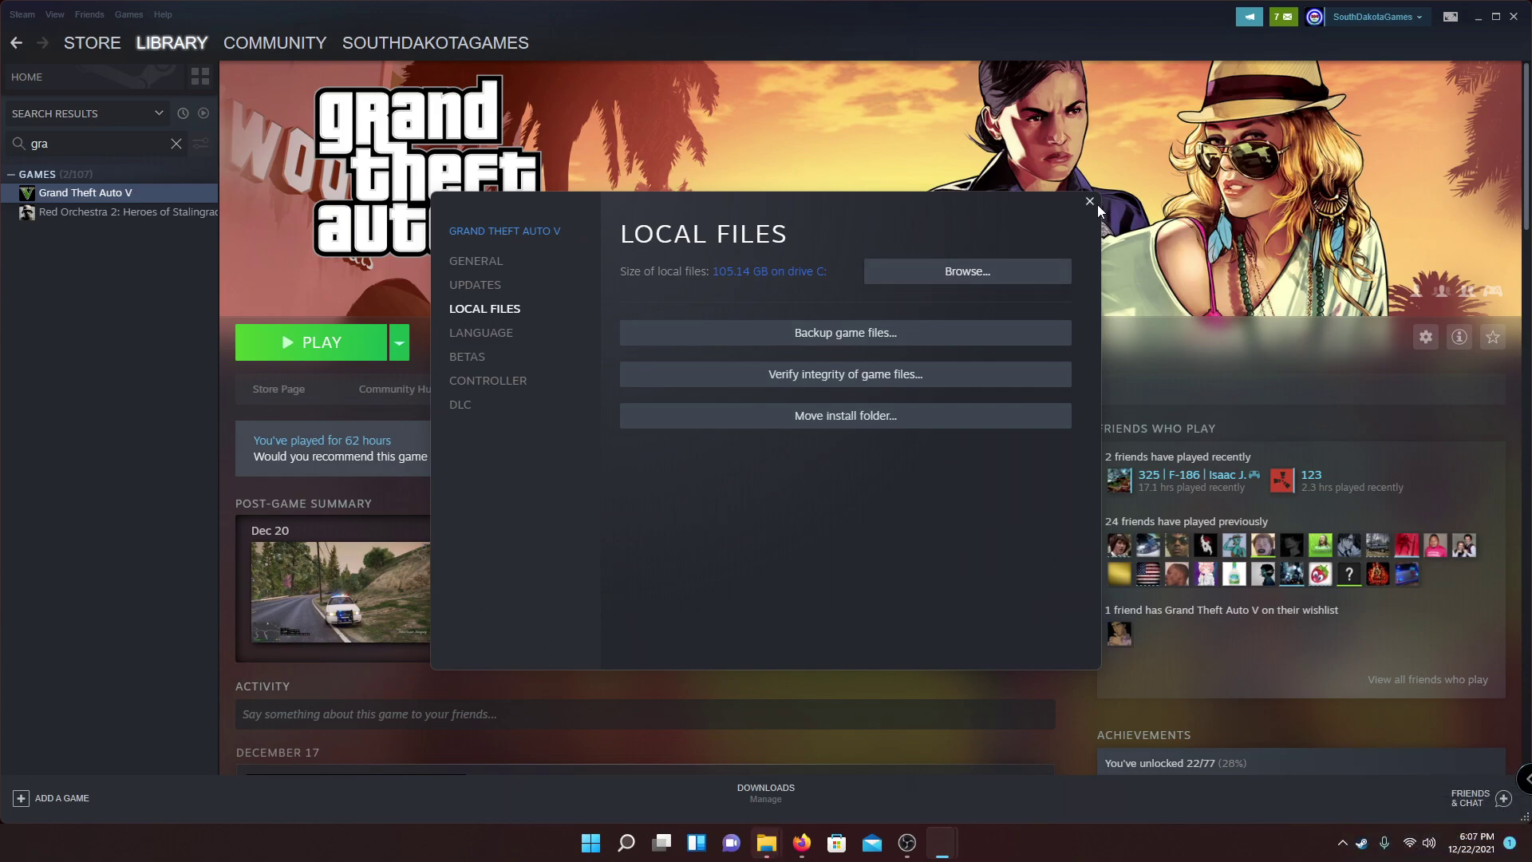
click(1090, 202)
click(1477, 21)
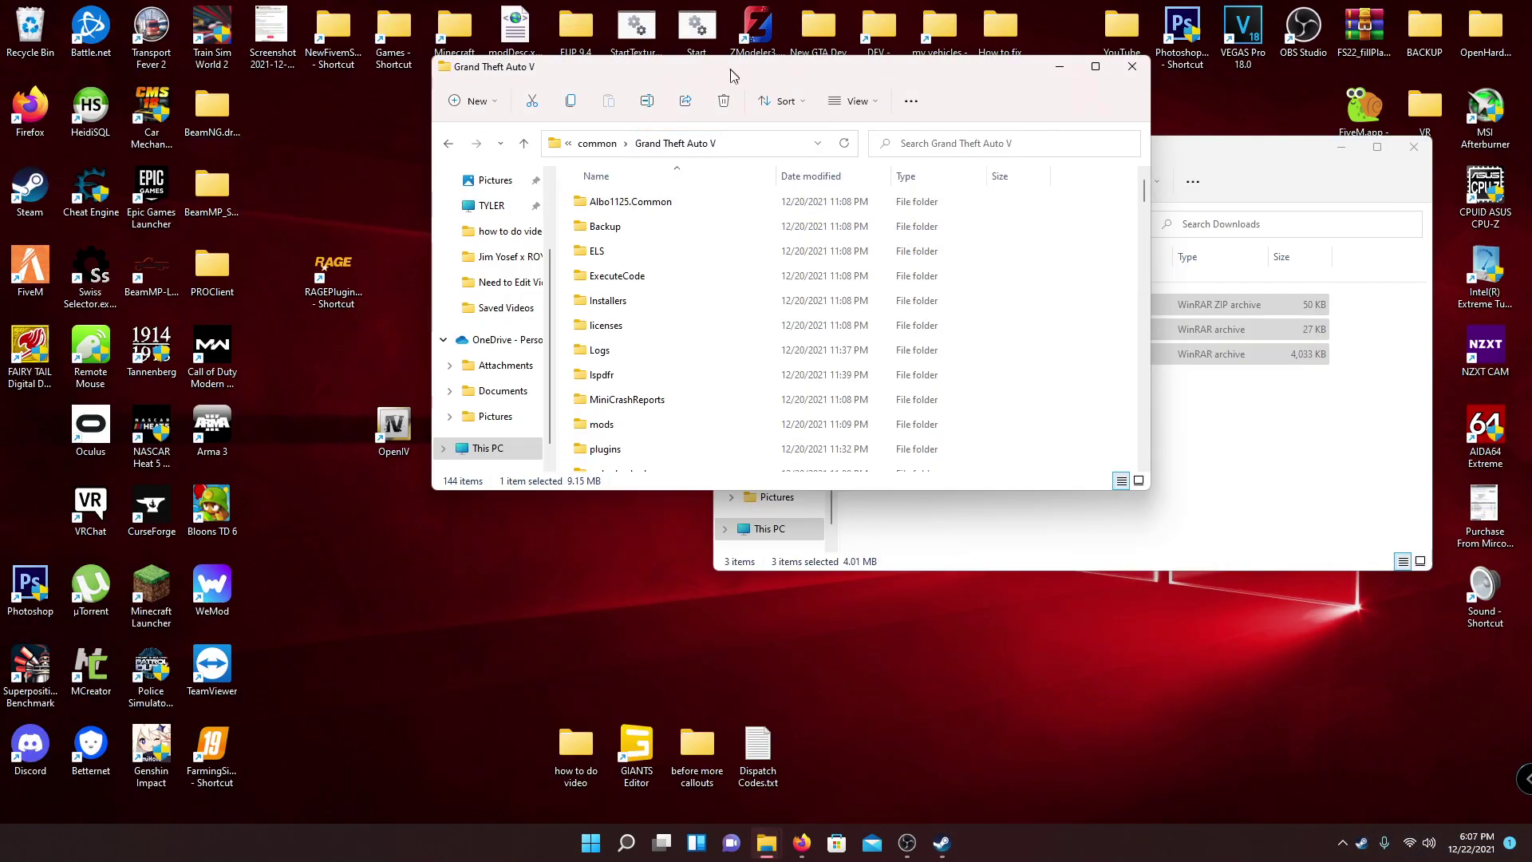
- Reposition the Grand Theft Auto V window, then select 3ef57d-GTAV.HeapAdjuster.zip in Downloads
drag(738, 106, 542, 106)
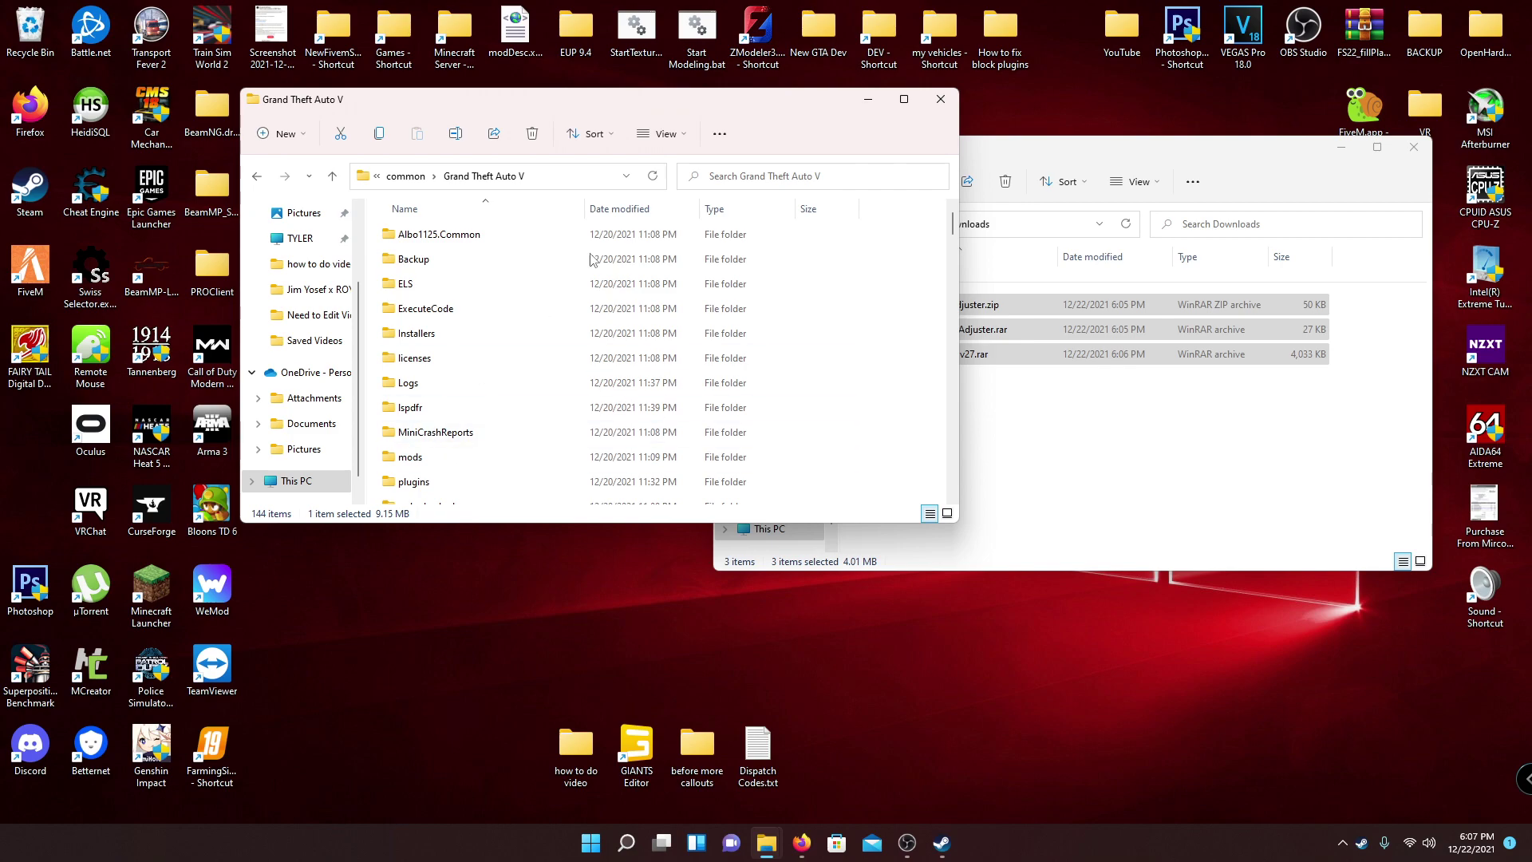
mouse_move(502, 104)
mouse_down()
mouse_move(501, 139)
mouse_move(483, 110)
mouse_up()
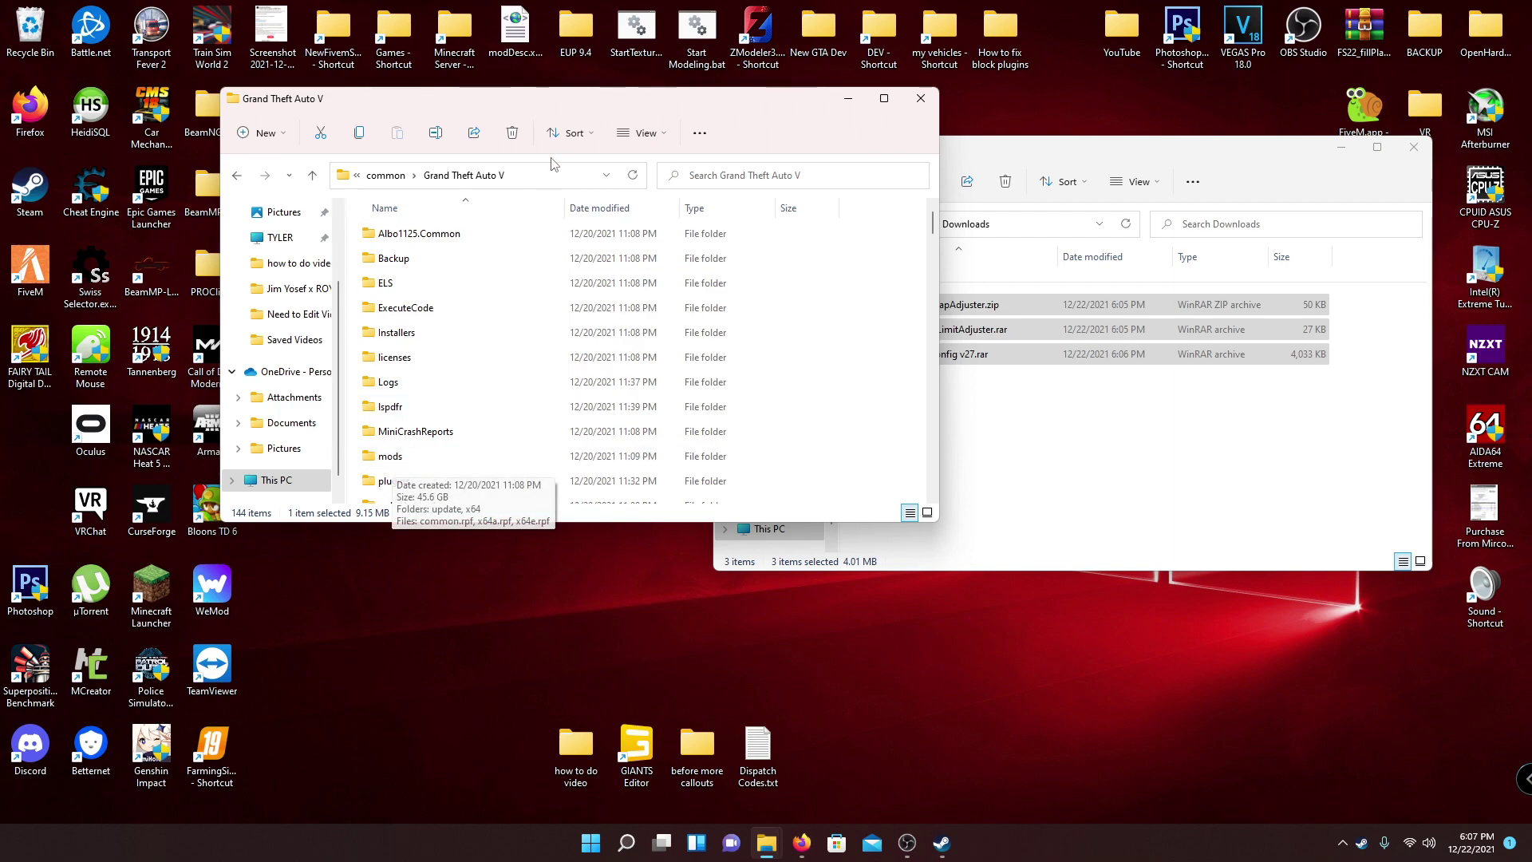
drag(414, 104, 585, 120)
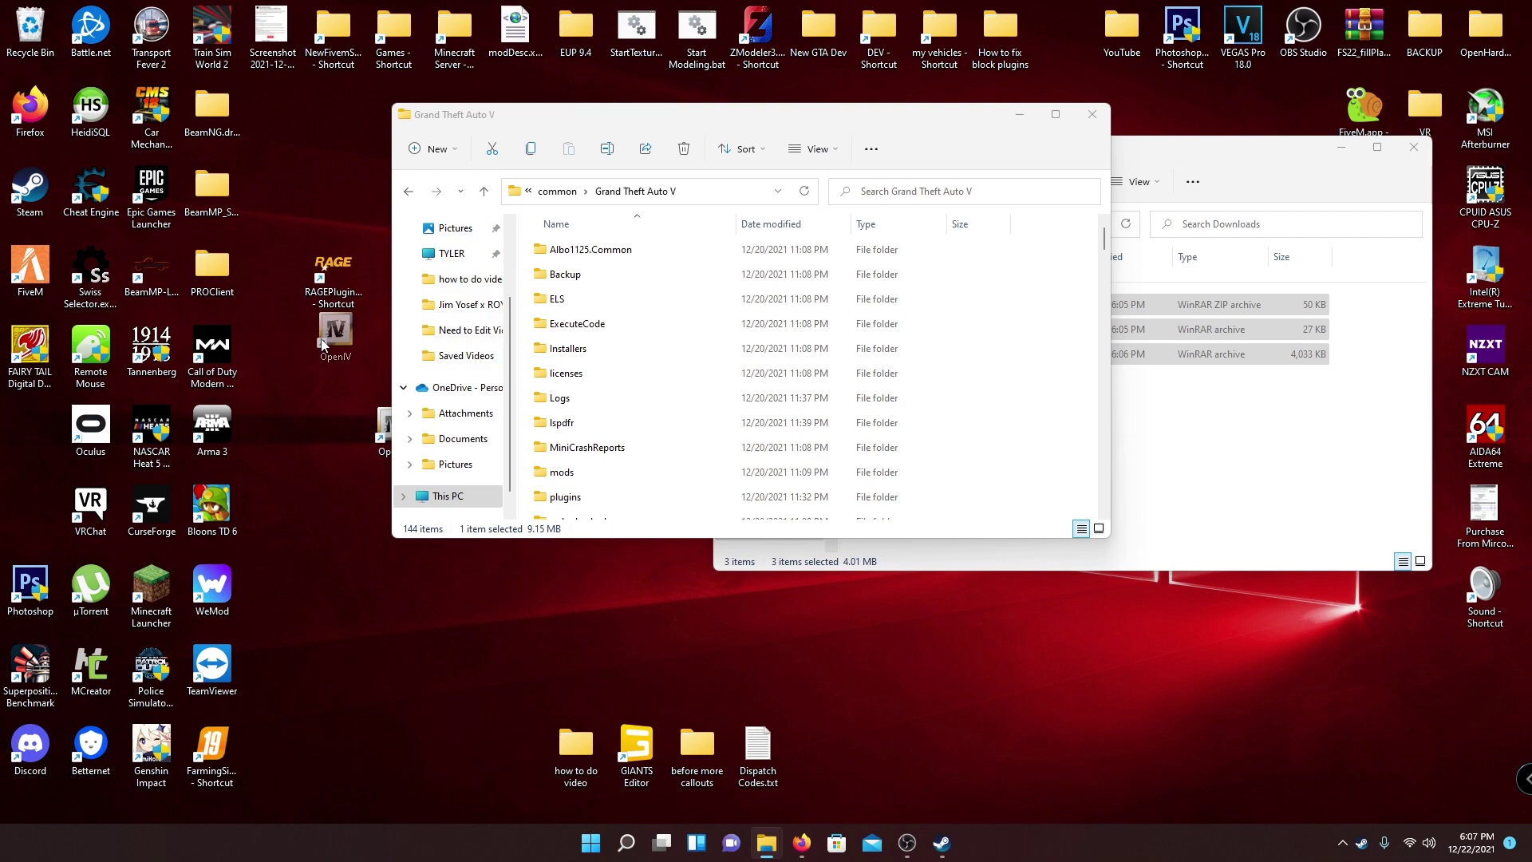
drag(637, 120, 599, 93)
click(1254, 482)
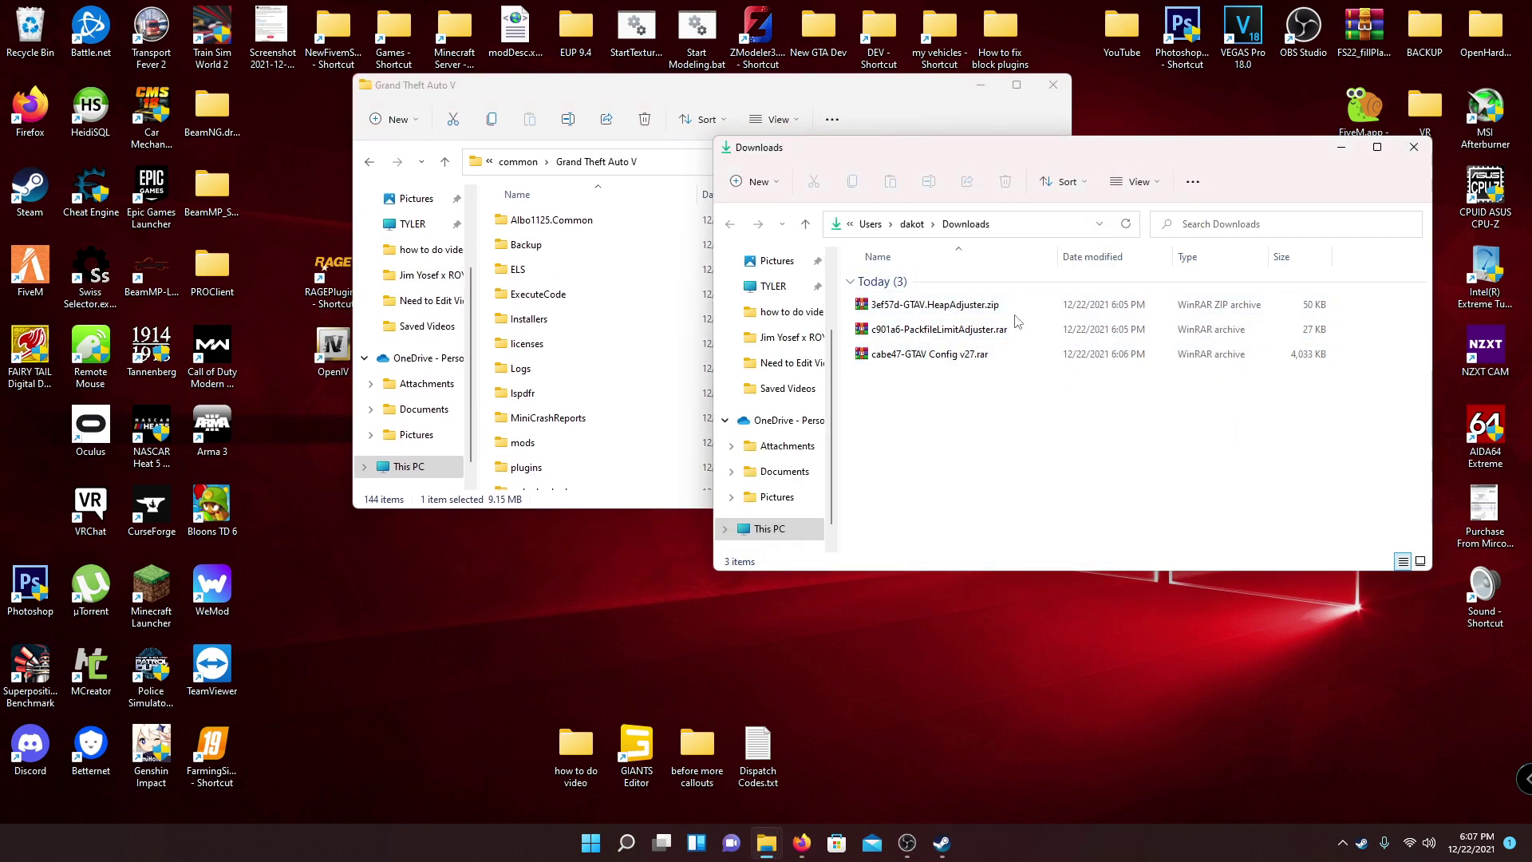
click(962, 311)
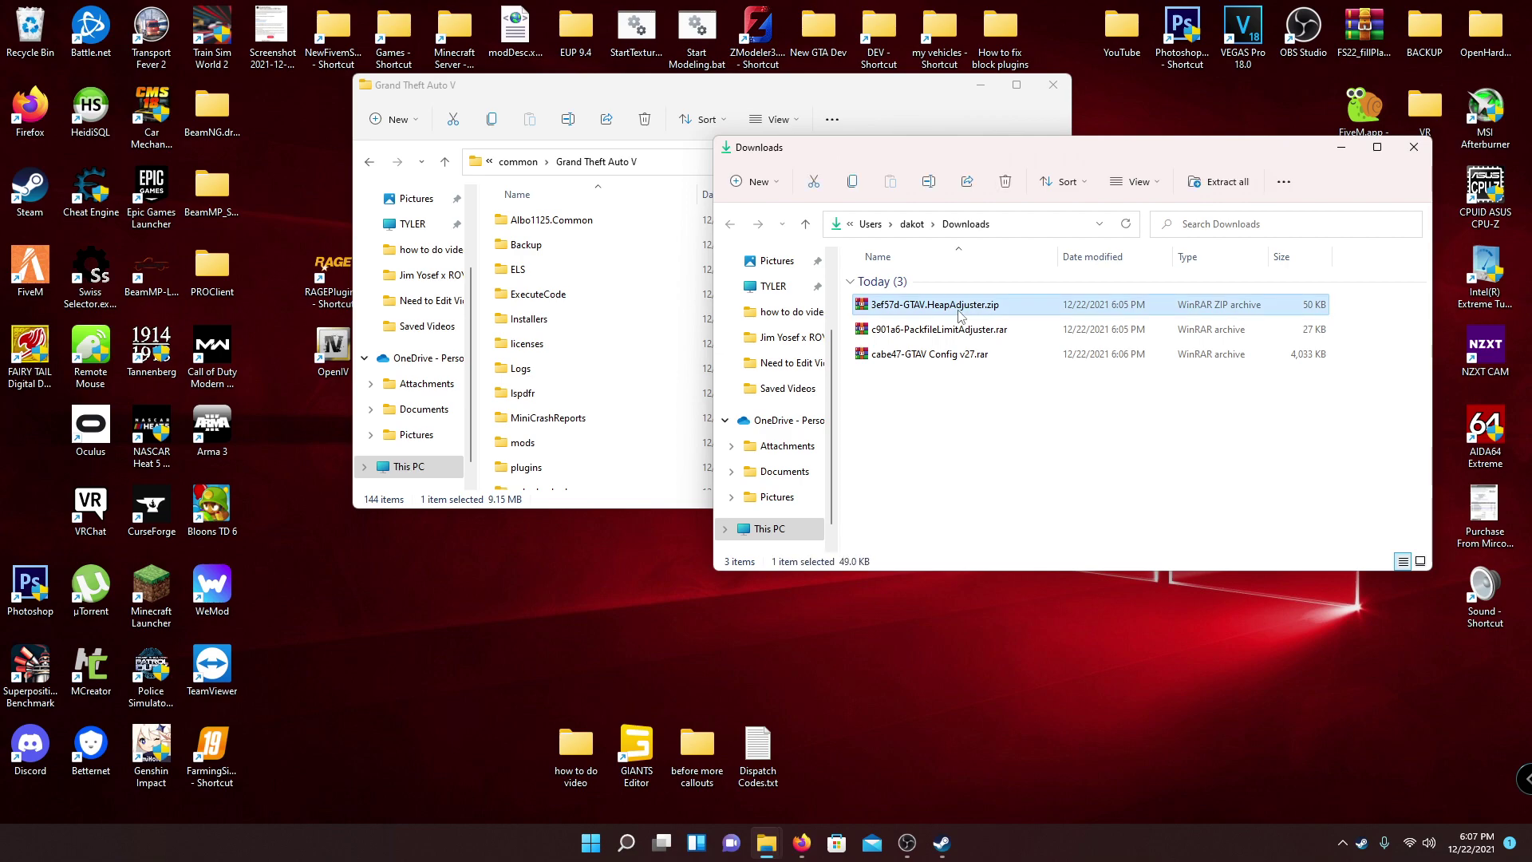
- Drag GTAV.HeapAdjuster.asi from 3ef57d-GTAV.HeapAdjuster.zip into the game folder, replacing the old copy
double_click(960, 312)
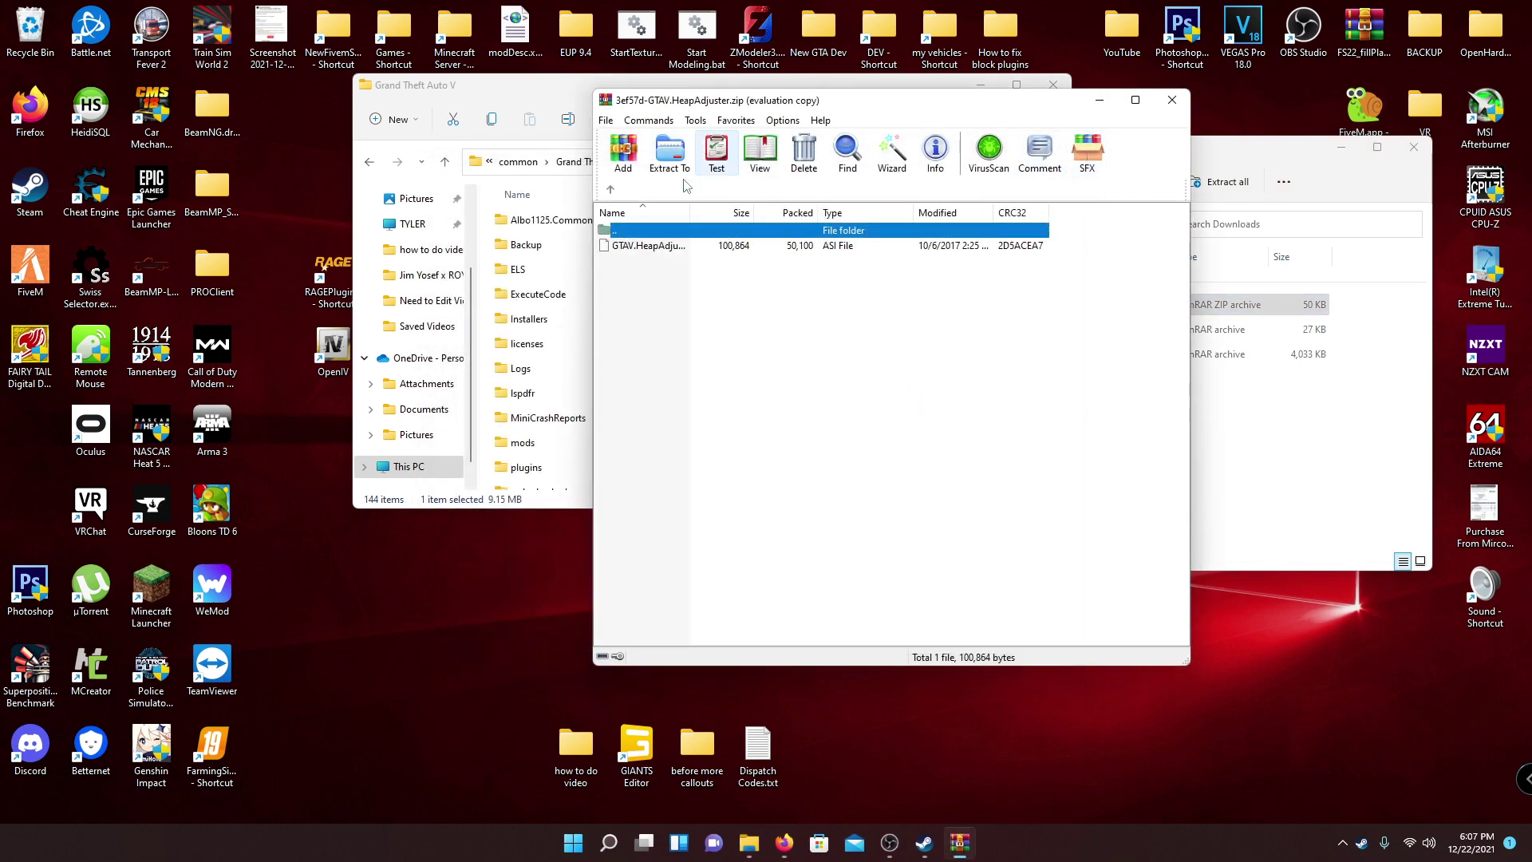
drag(667, 245, 601, 261)
drag(533, 108, 781, 342)
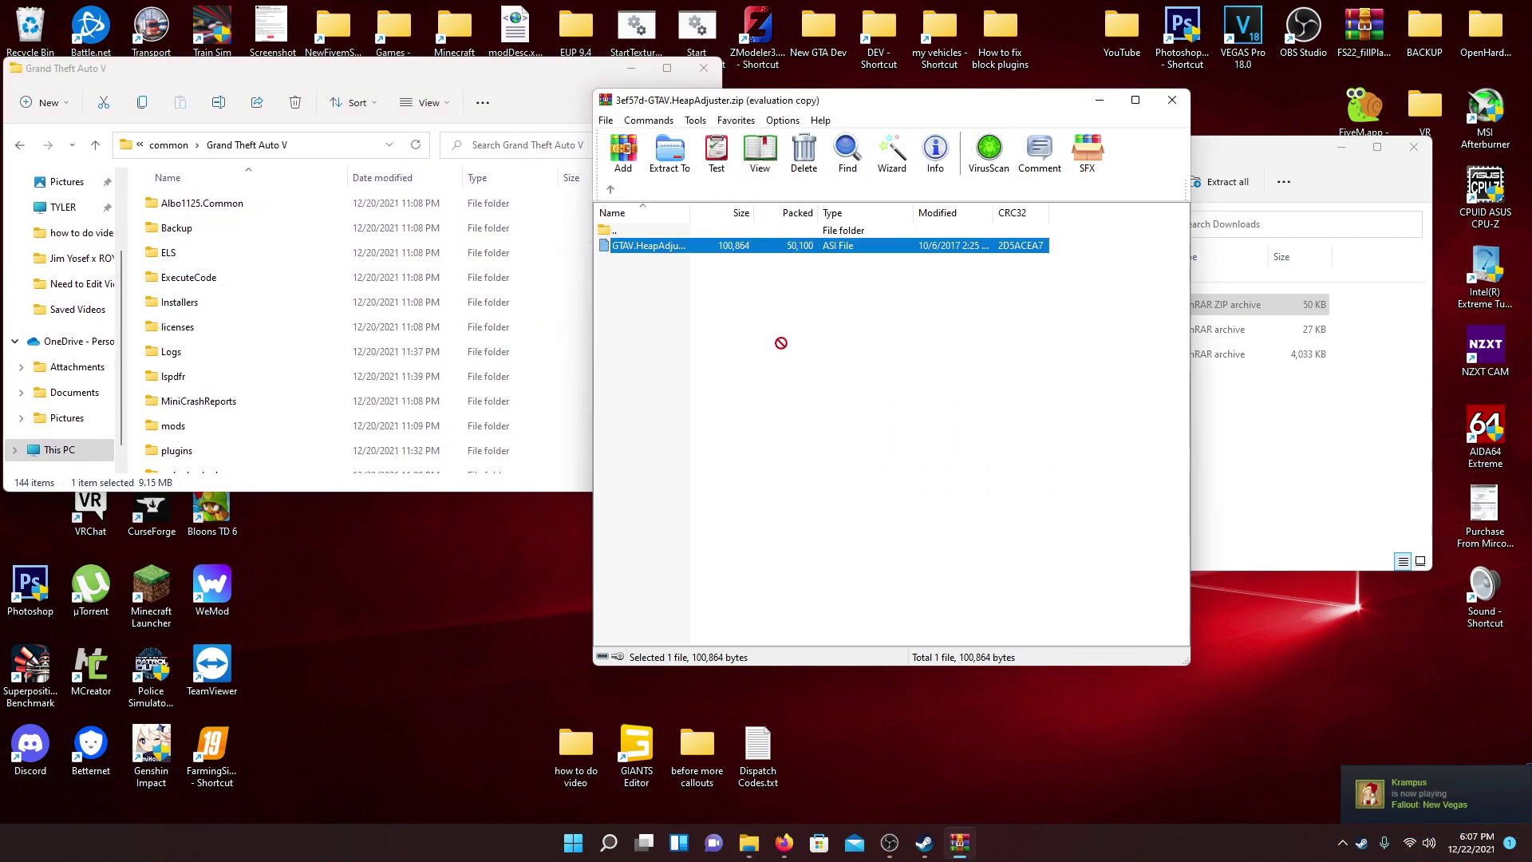
drag(780, 105, 980, 102)
drag(818, 241, 668, 243)
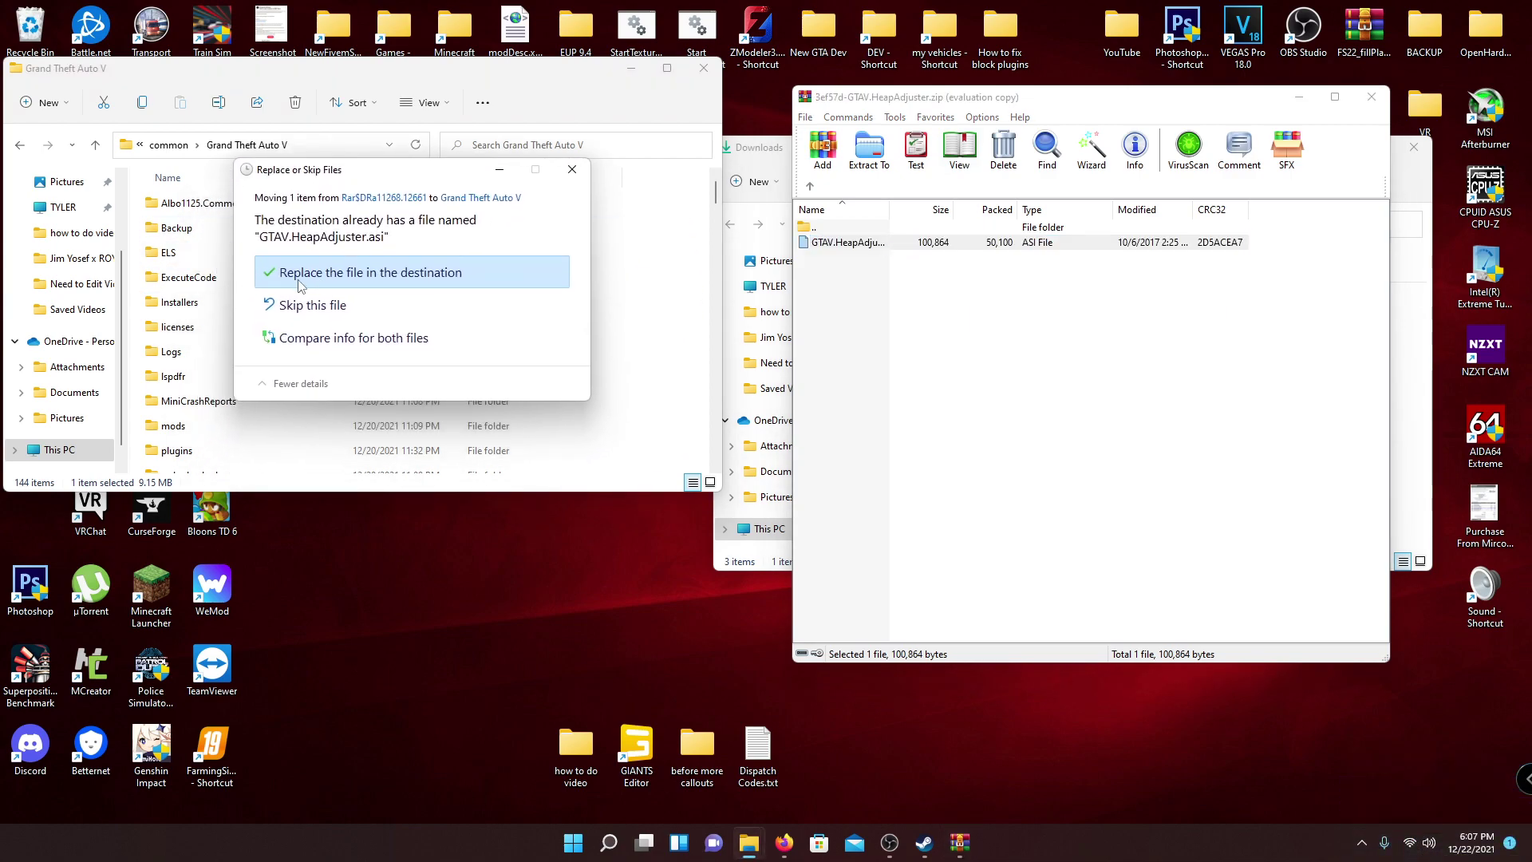
click(307, 285)
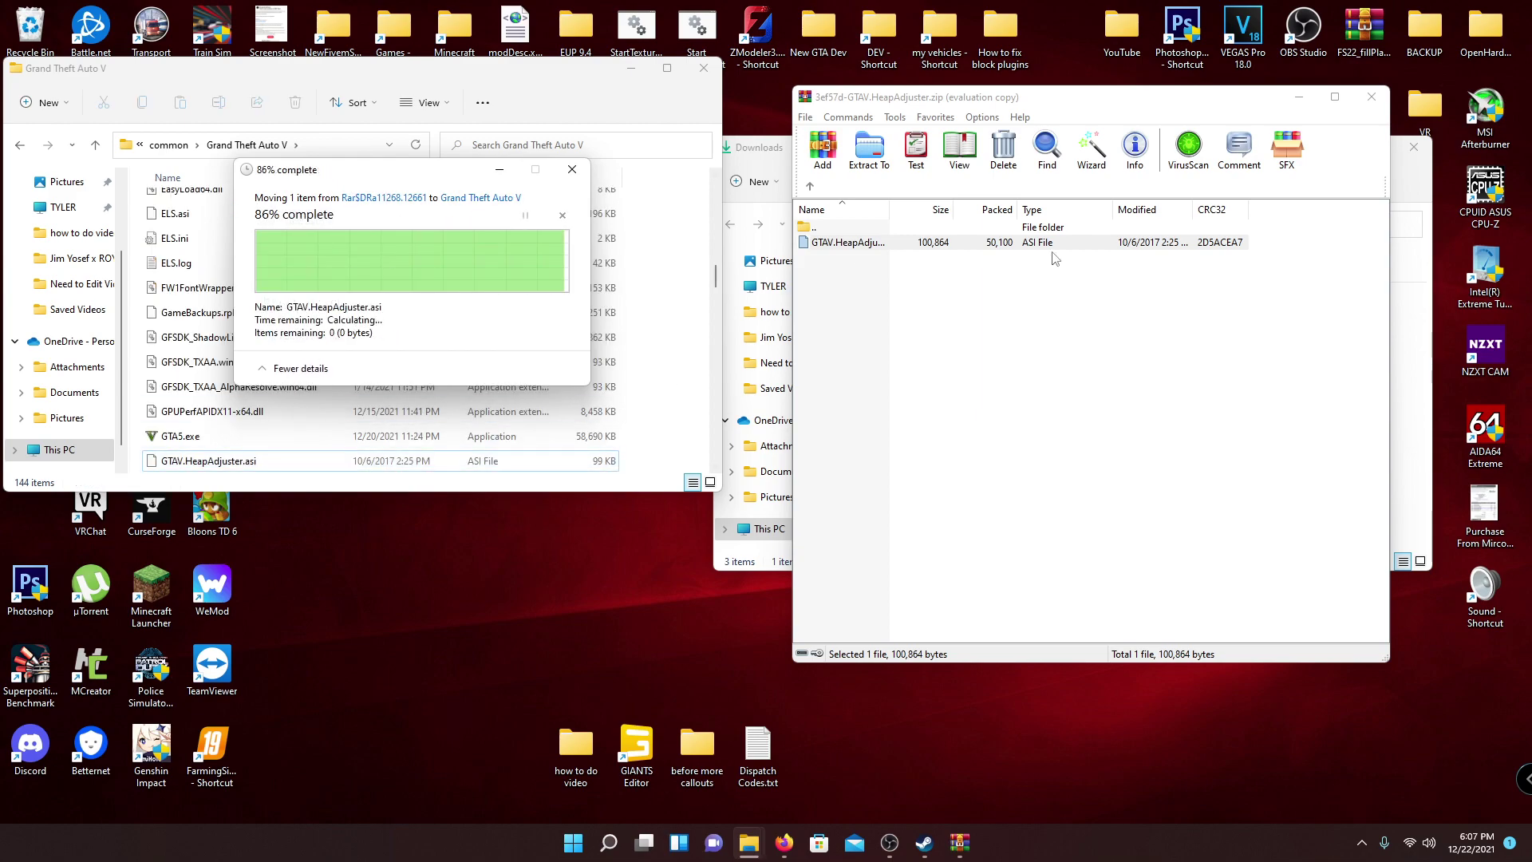
click(1373, 98)
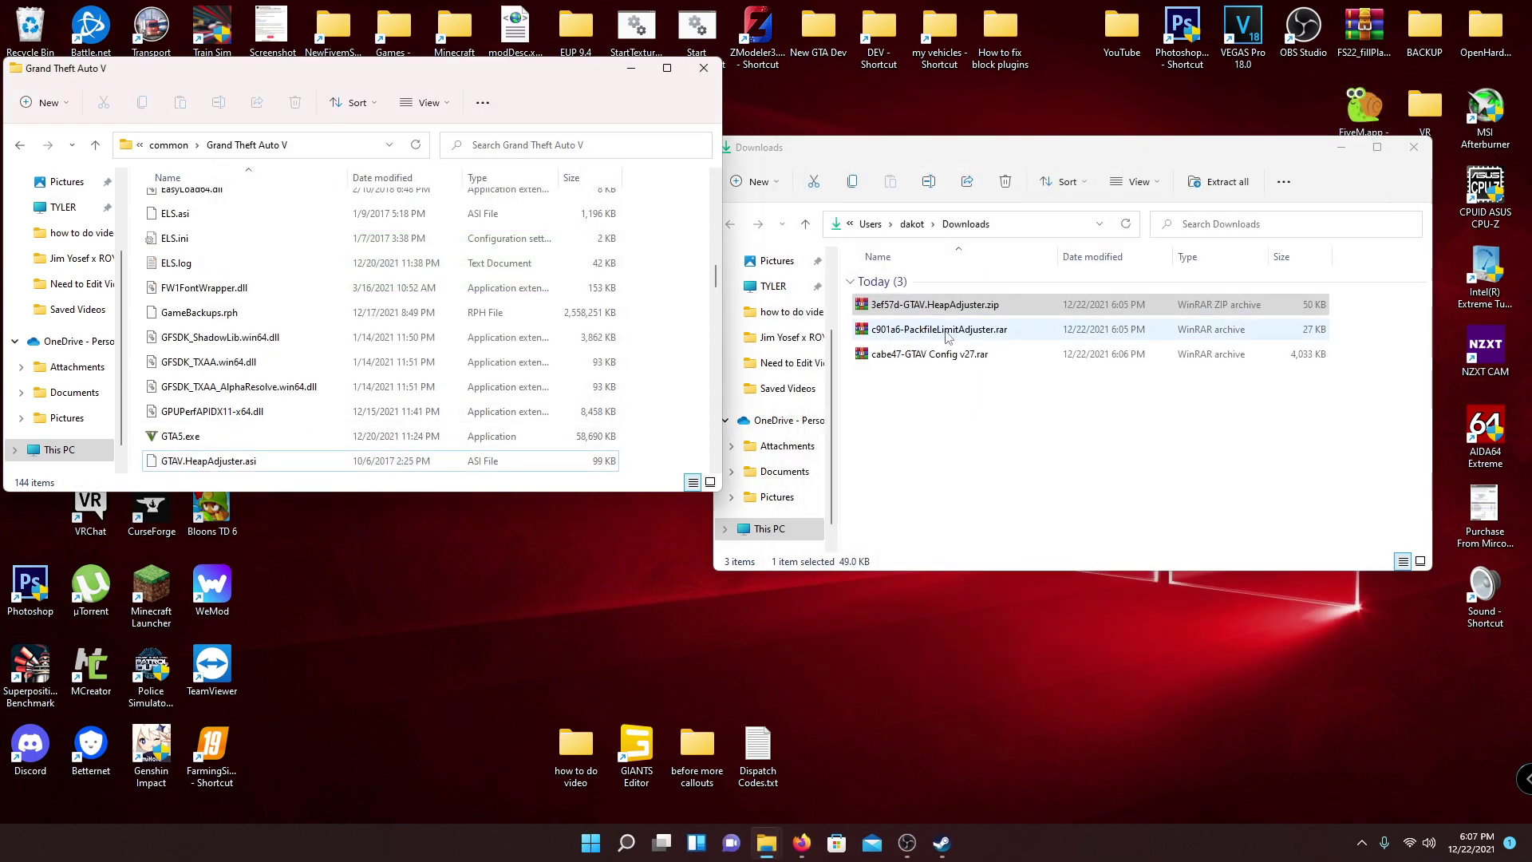
- Copy both PackfileLimitAdjuster files from c901a6-PackfileLimitAdjuster.rar into the game folder, replacing existing copies
double_click(960, 335)
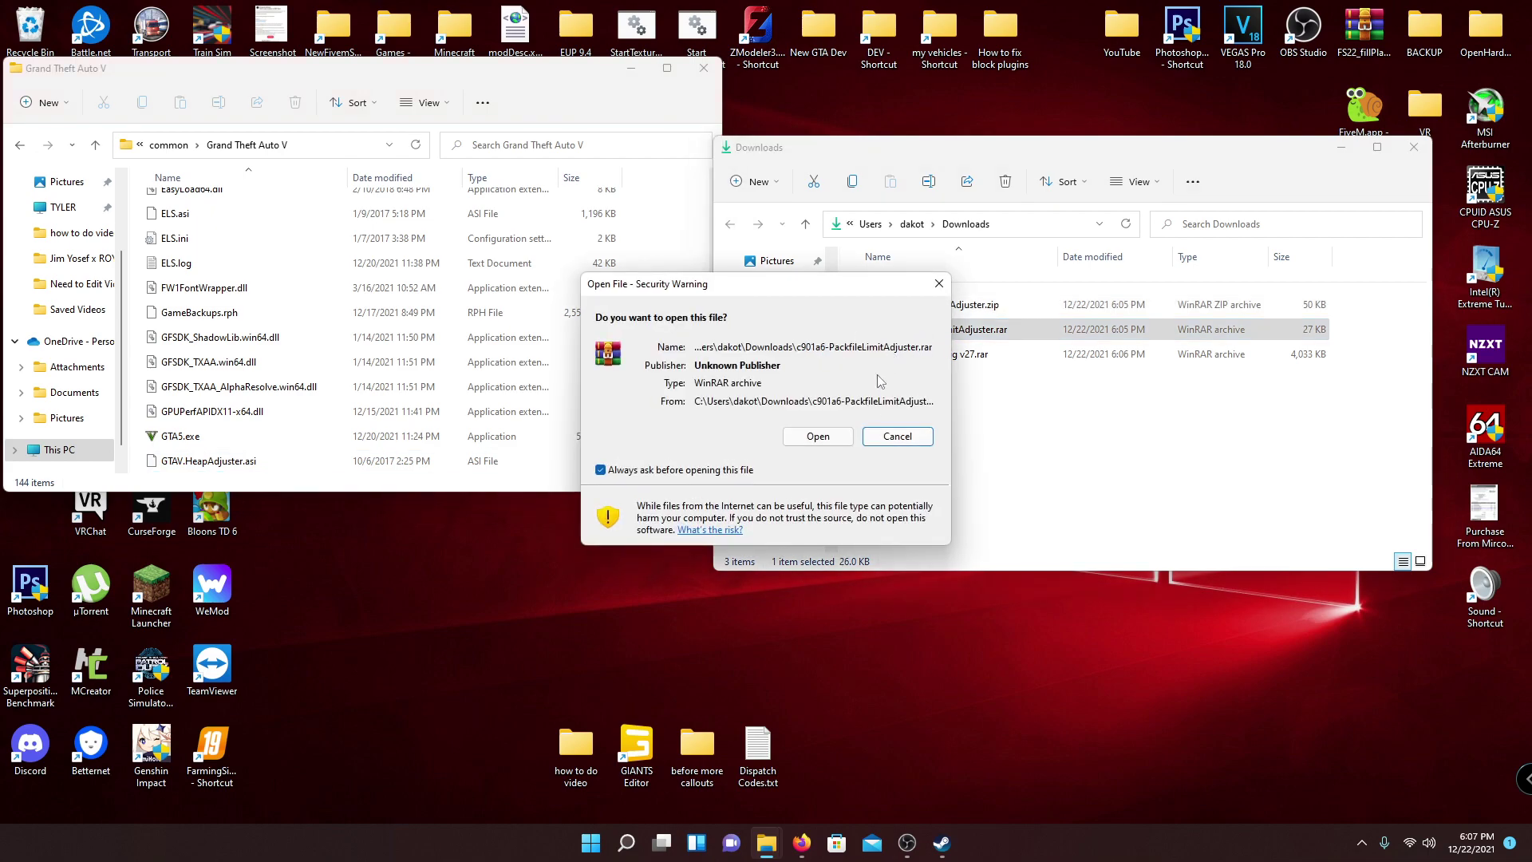
click(848, 437)
click(849, 257)
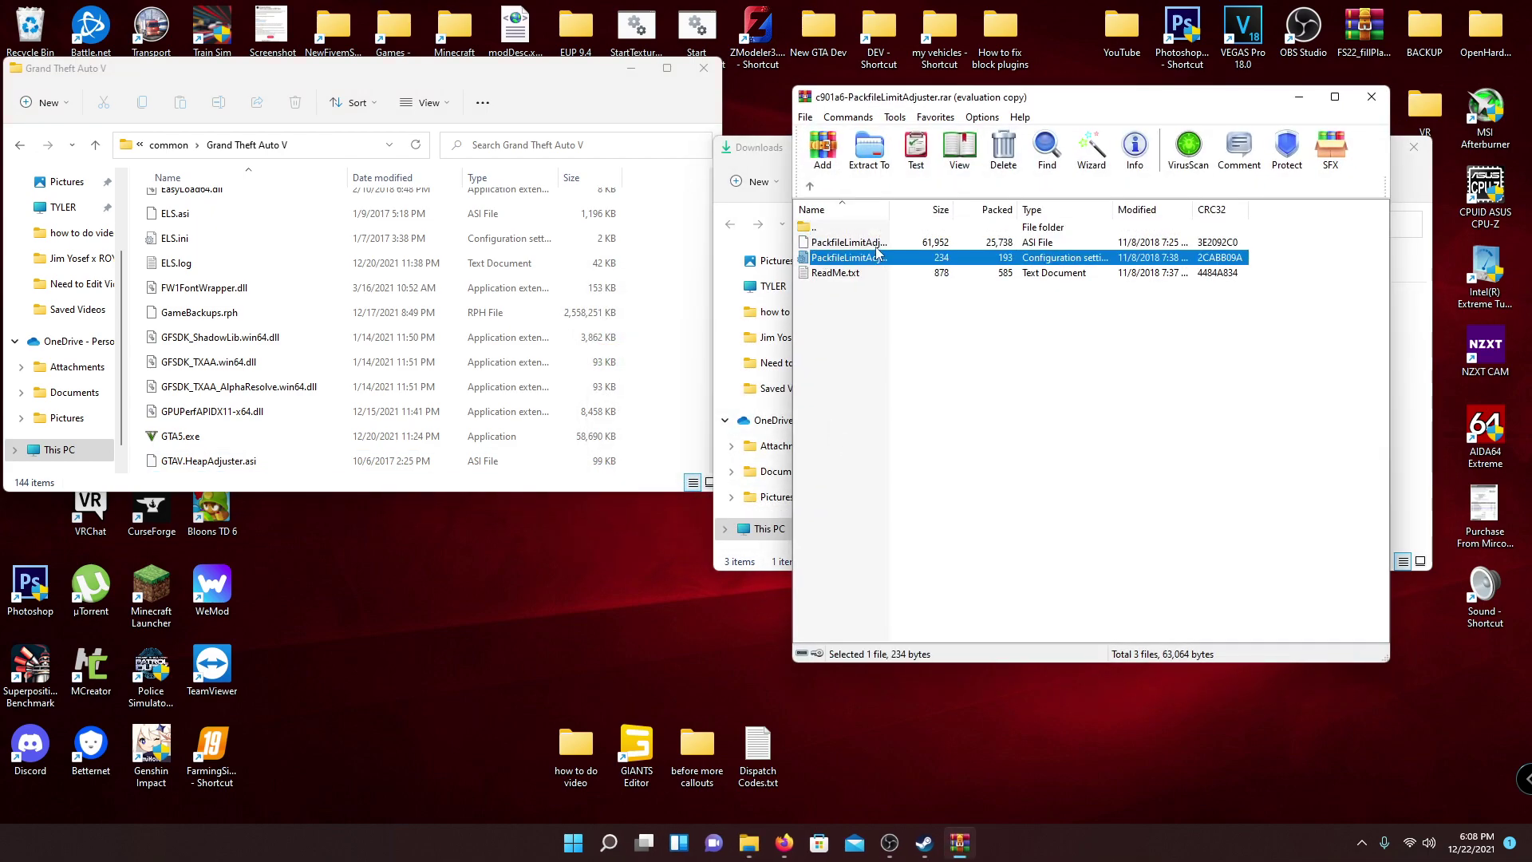
click(1159, 388)
shift+click(848, 243)
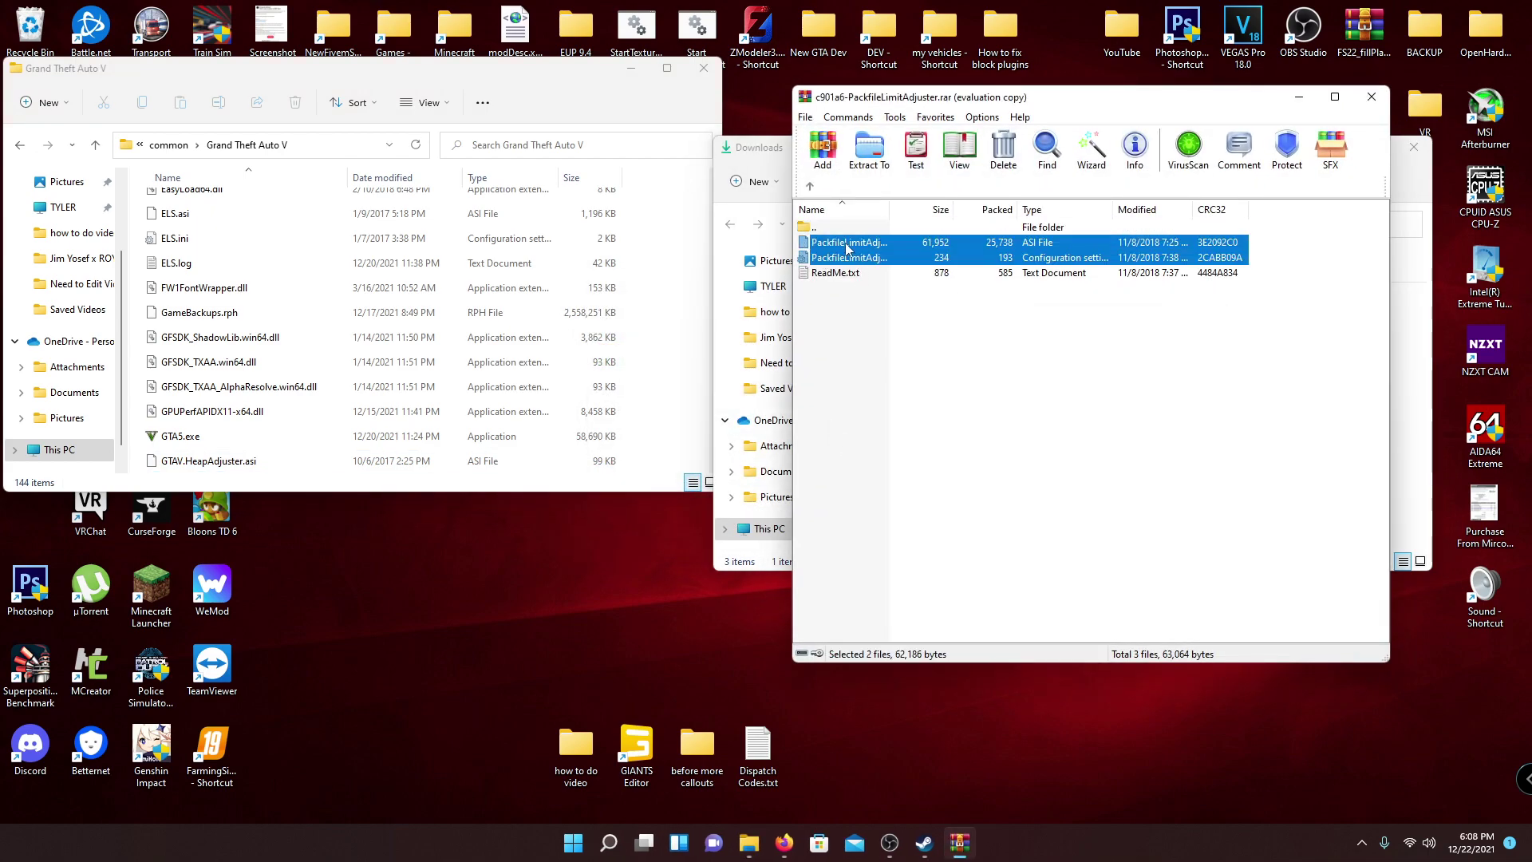
drag(679, 254, 673, 256)
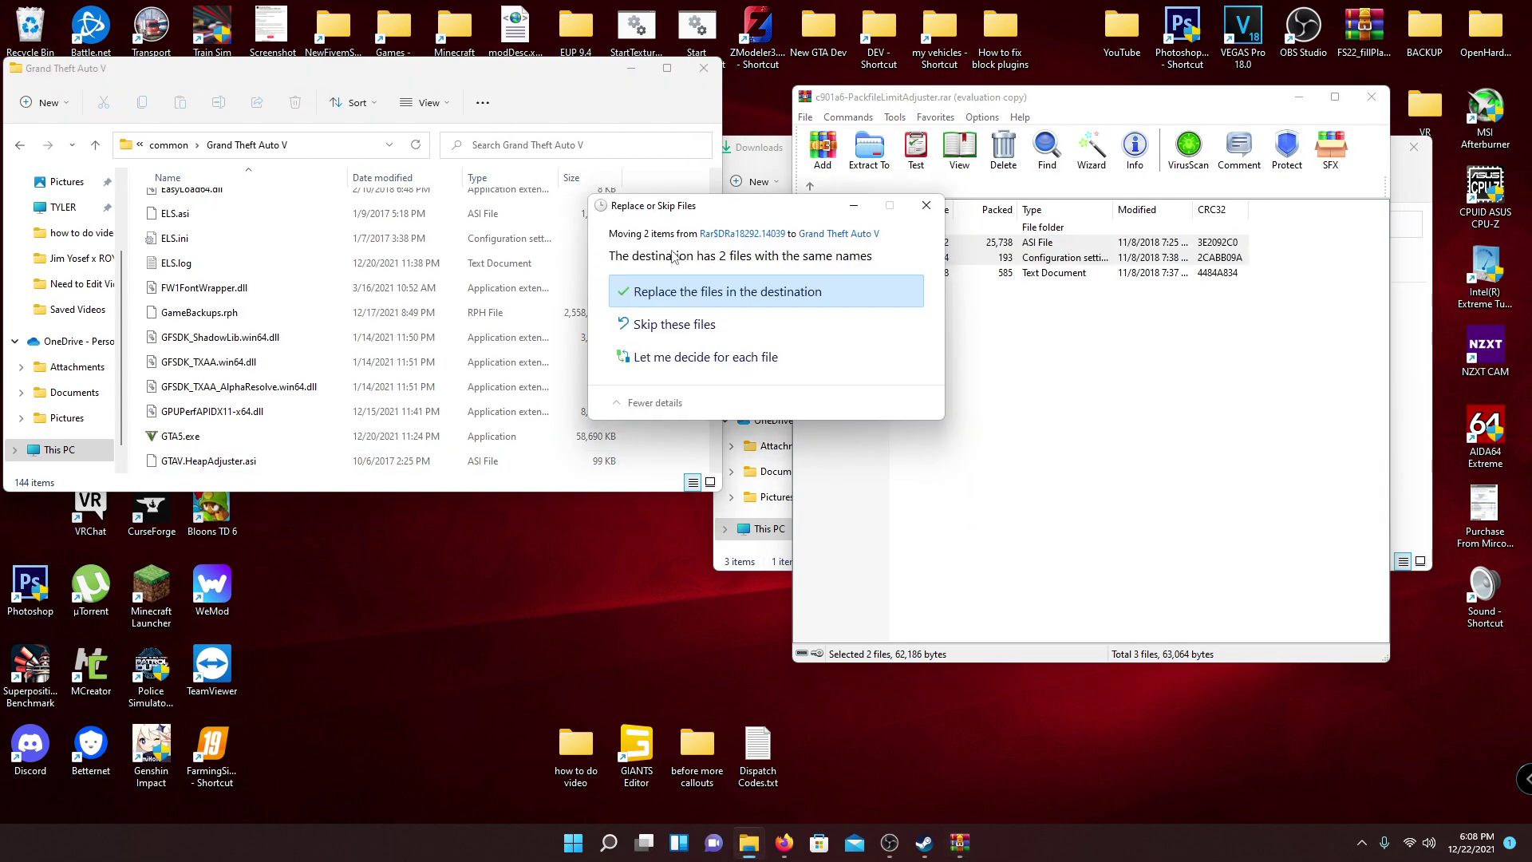
click(631, 296)
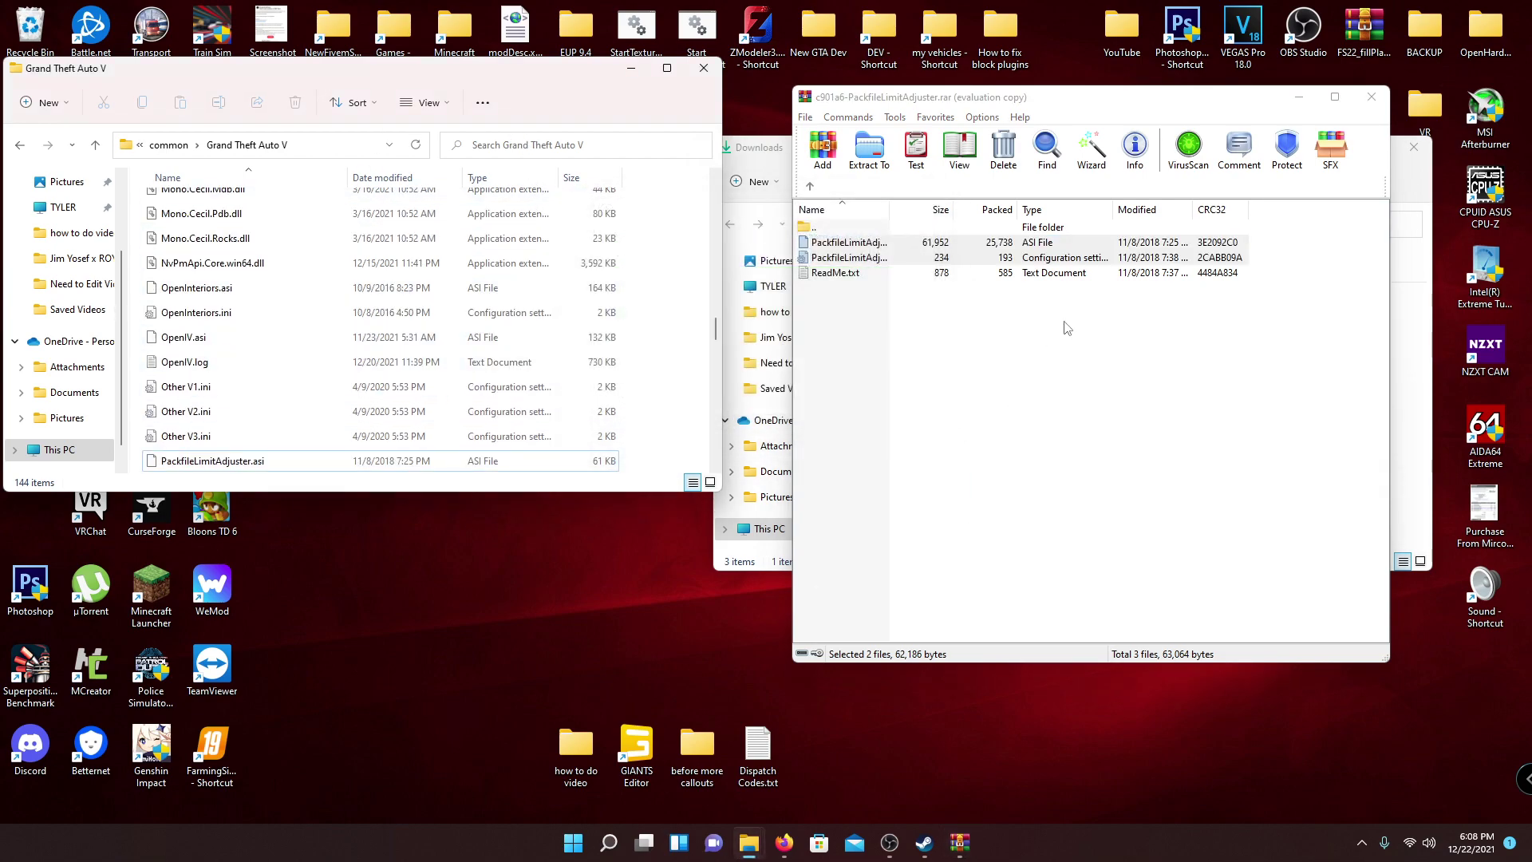
click(1371, 97)
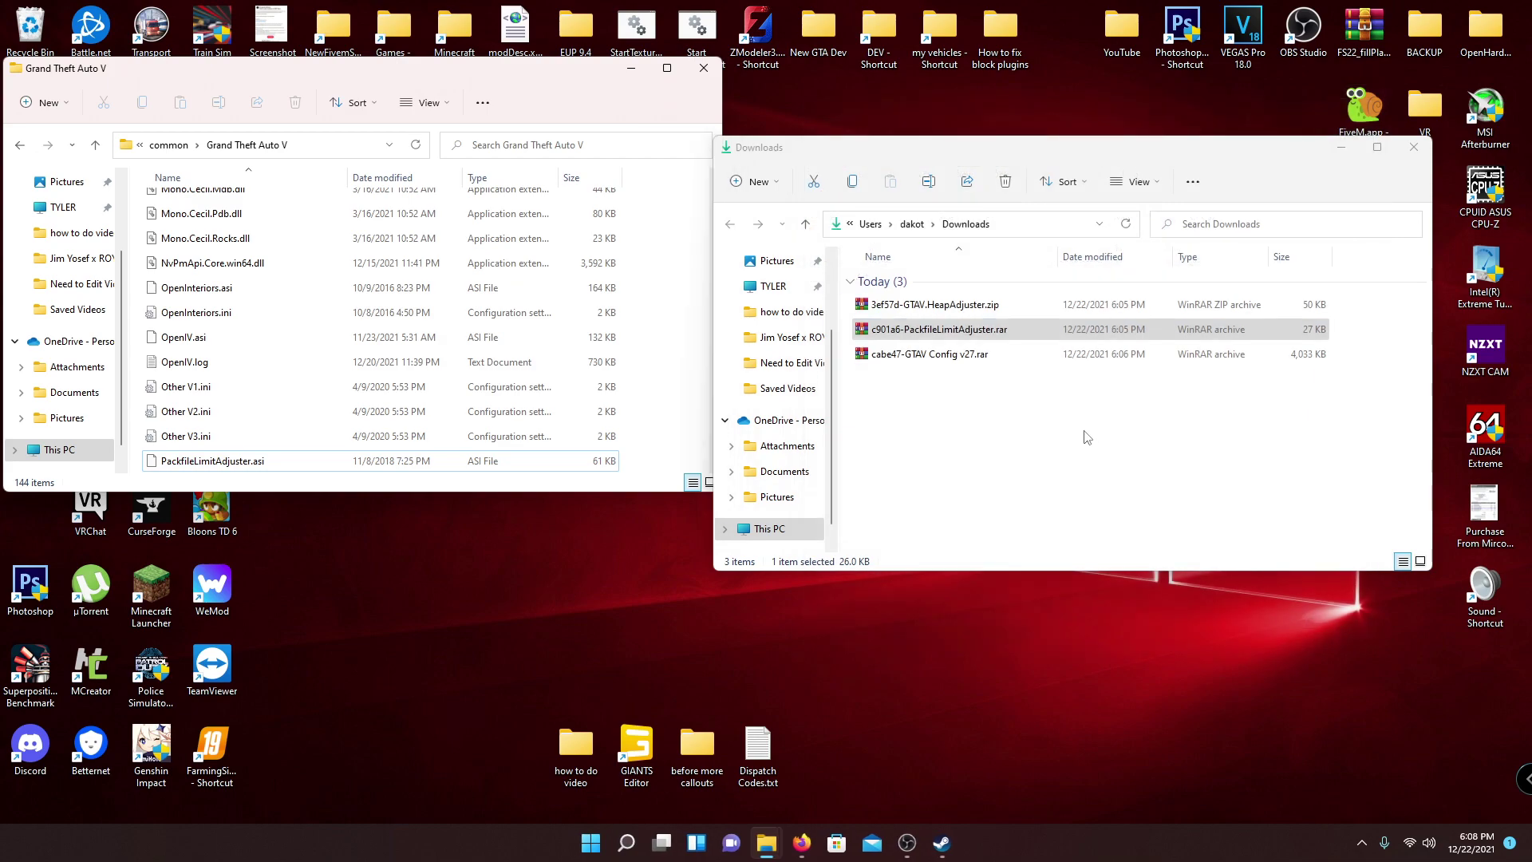
drag(615, 78, 828, 59)
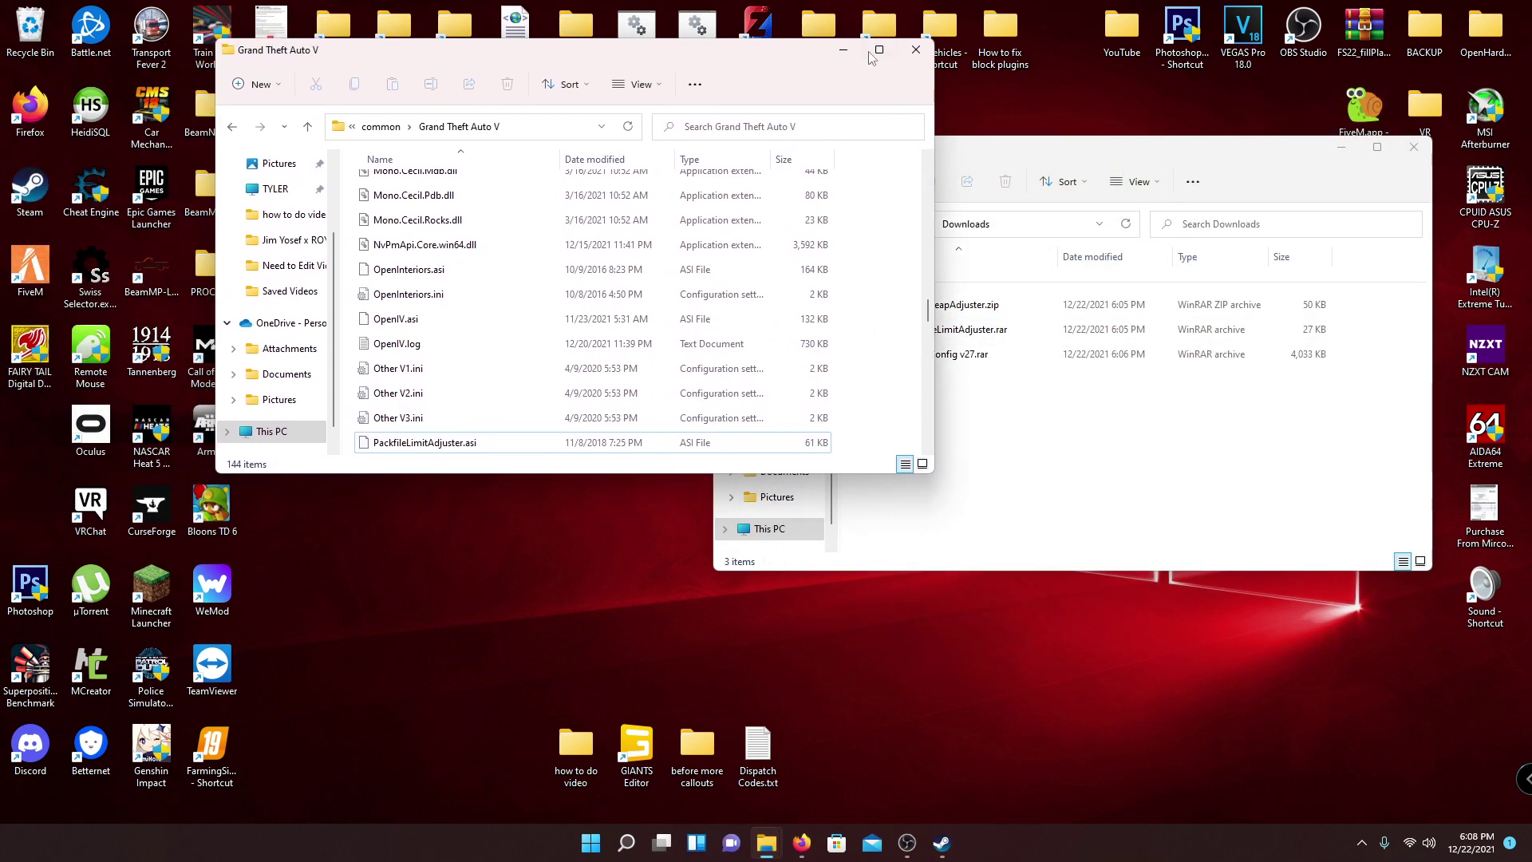
- Minimize the GTA V folder, launch OpenIV and choose Grand Theft Auto V for Windows
click(860, 56)
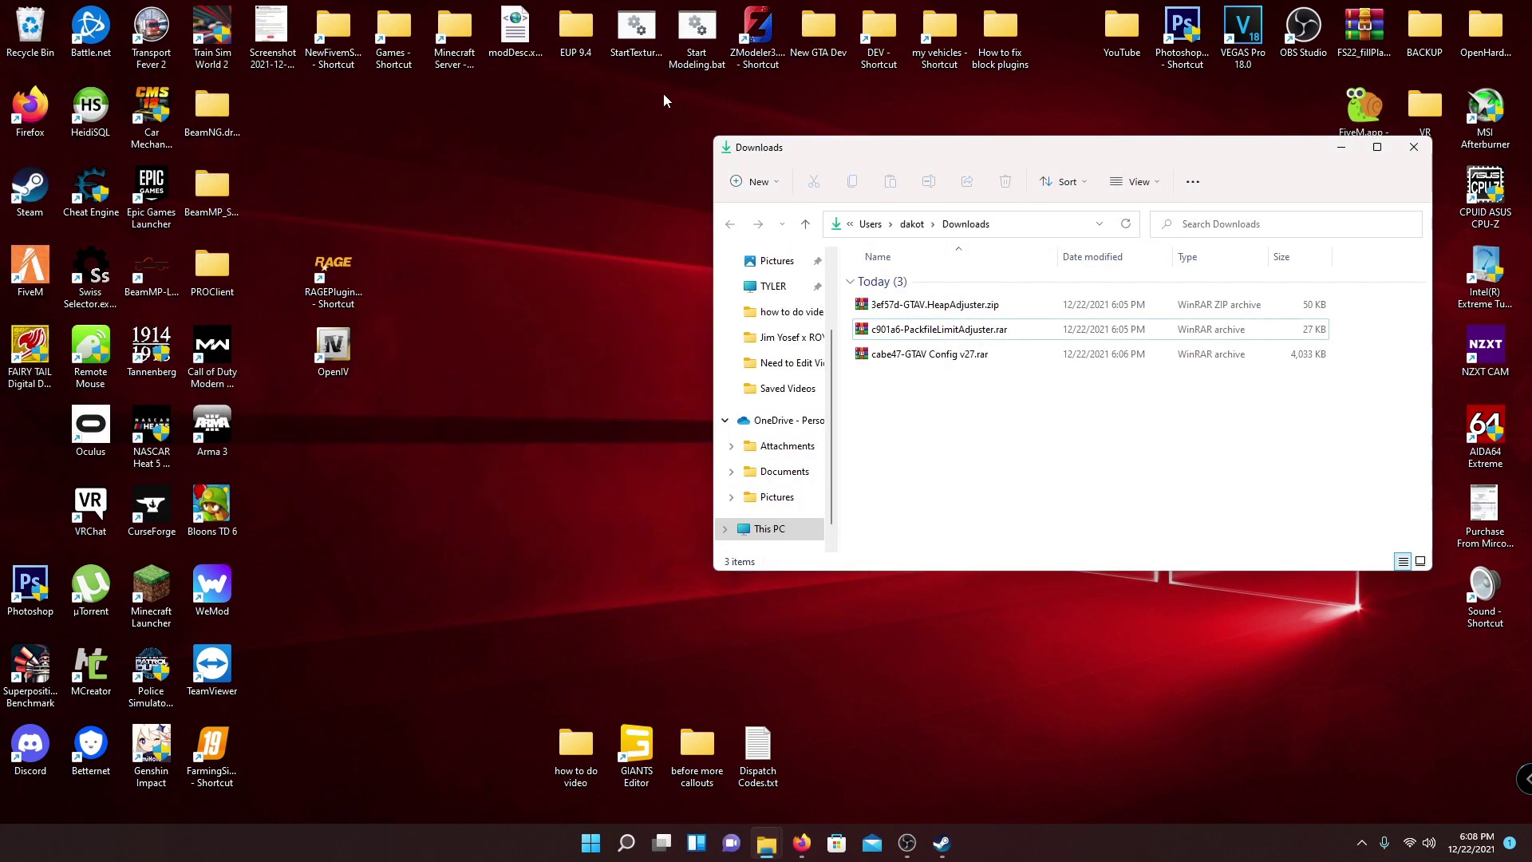
mouse_move(334, 350)
mouse_down()
mouse_move(350, 331)
mouse_move(335, 352)
mouse_up()
key(Return)
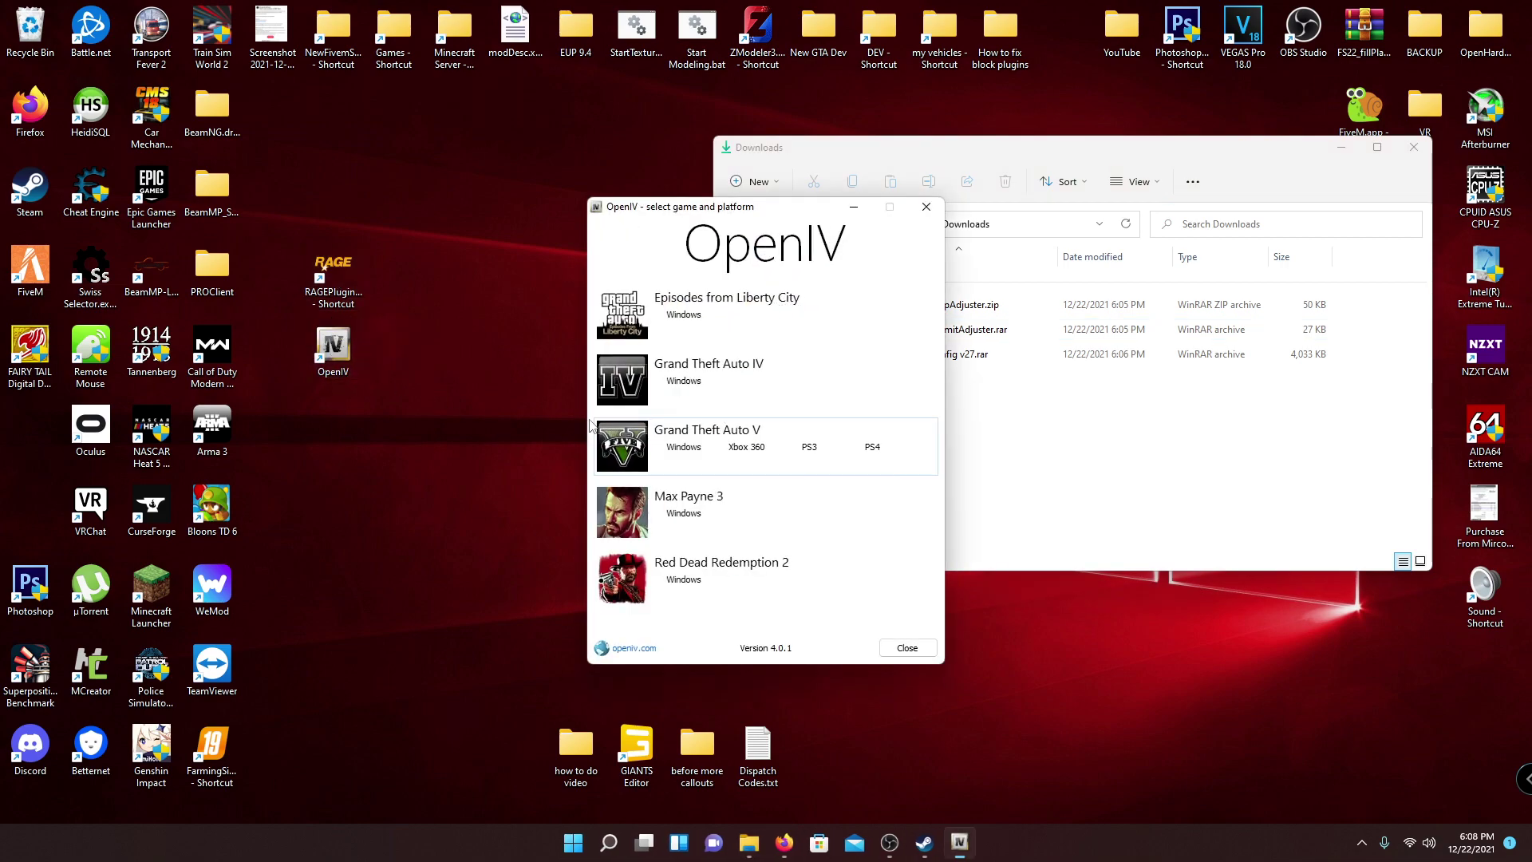
drag(734, 215, 540, 131)
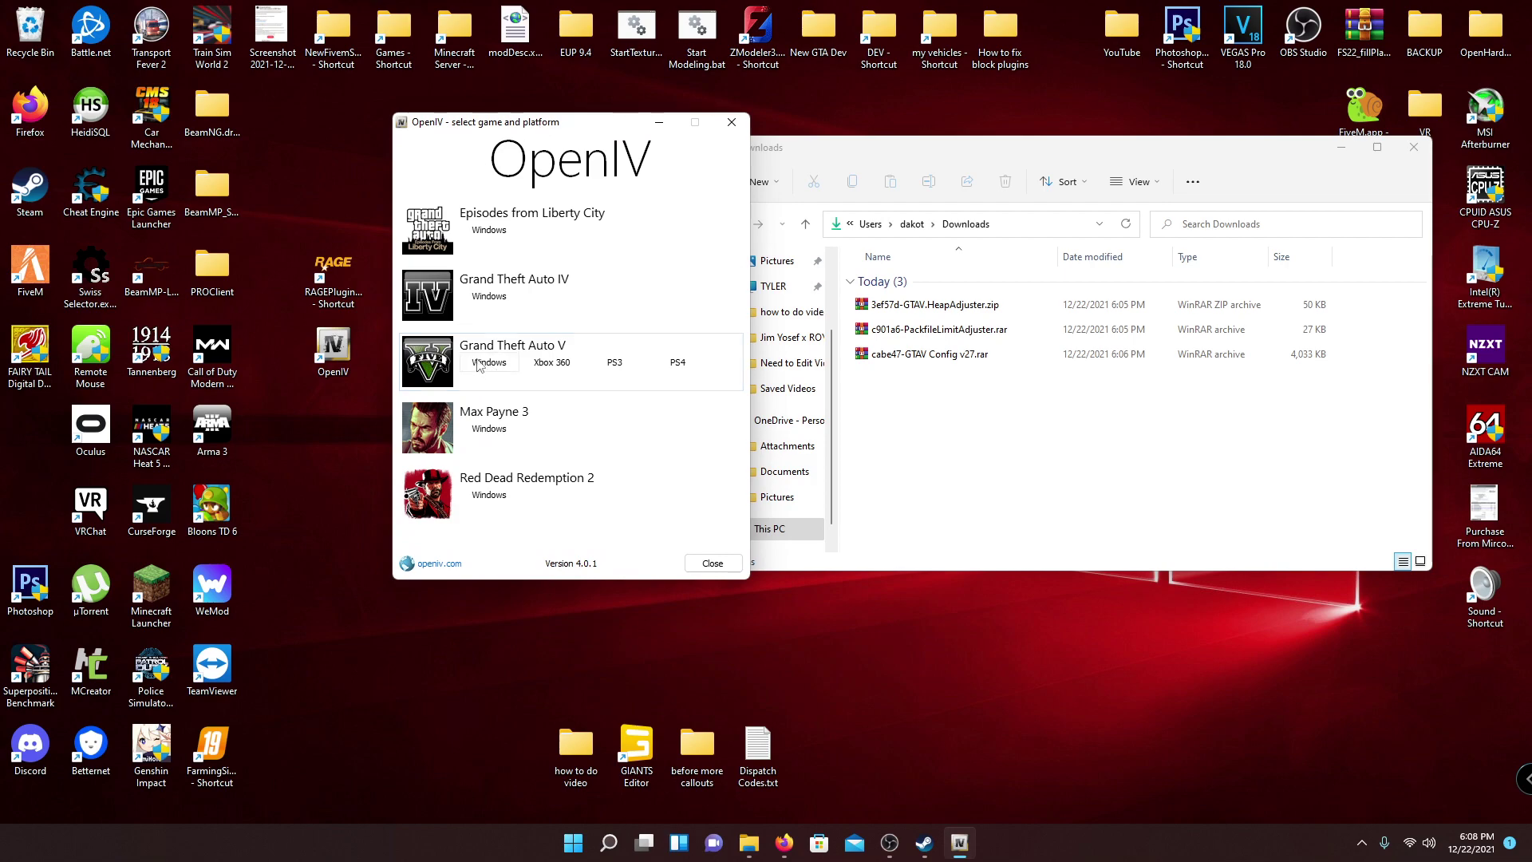
click(489, 363)
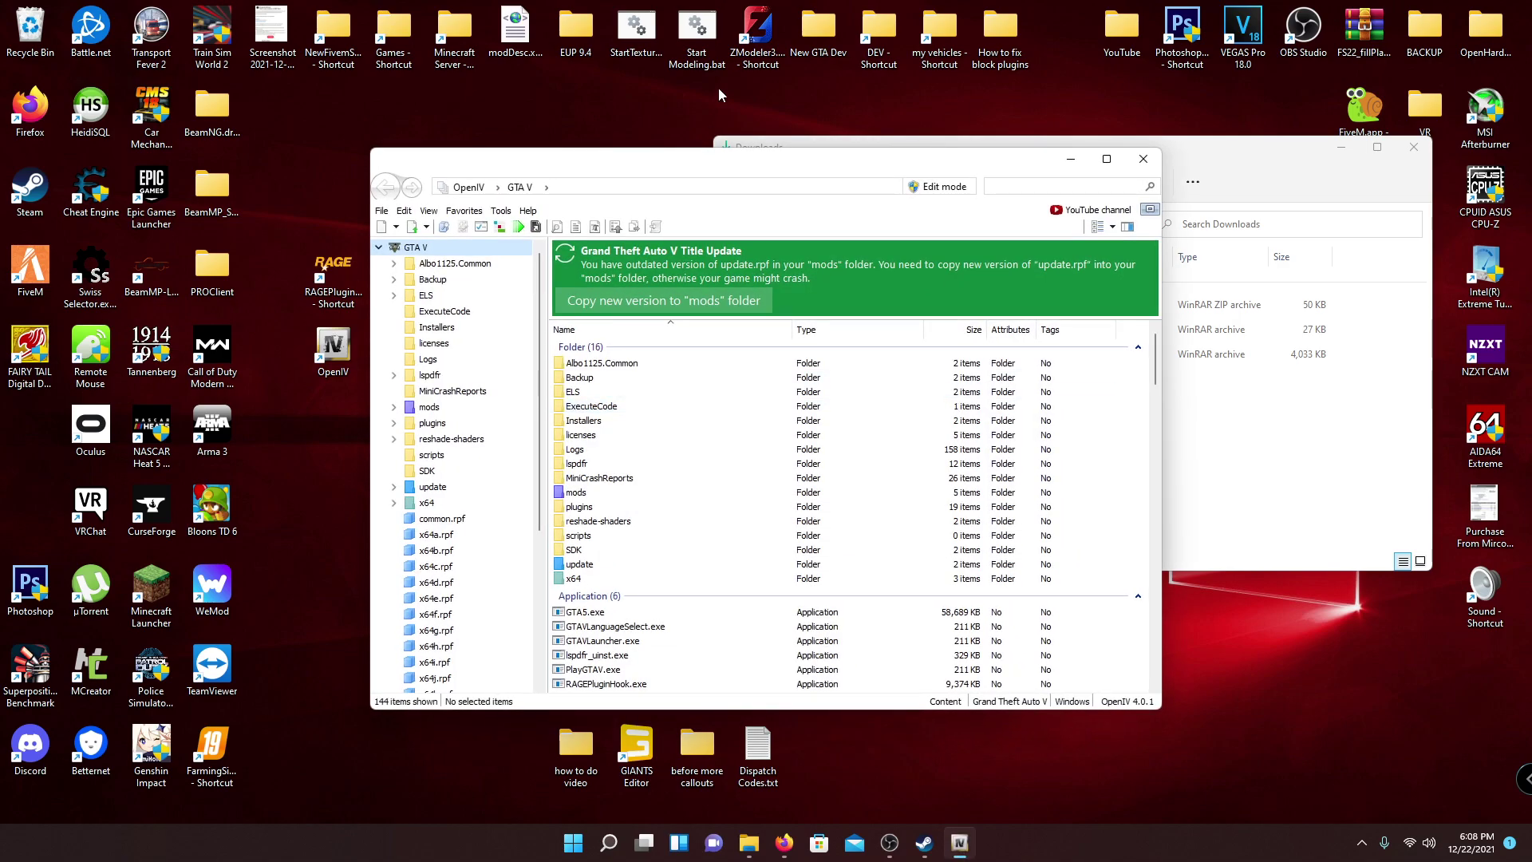
- Arrange the OpenIV and Downloads windows side by side, then copy the new update.rpf into mods
drag(764, 162, 451, 61)
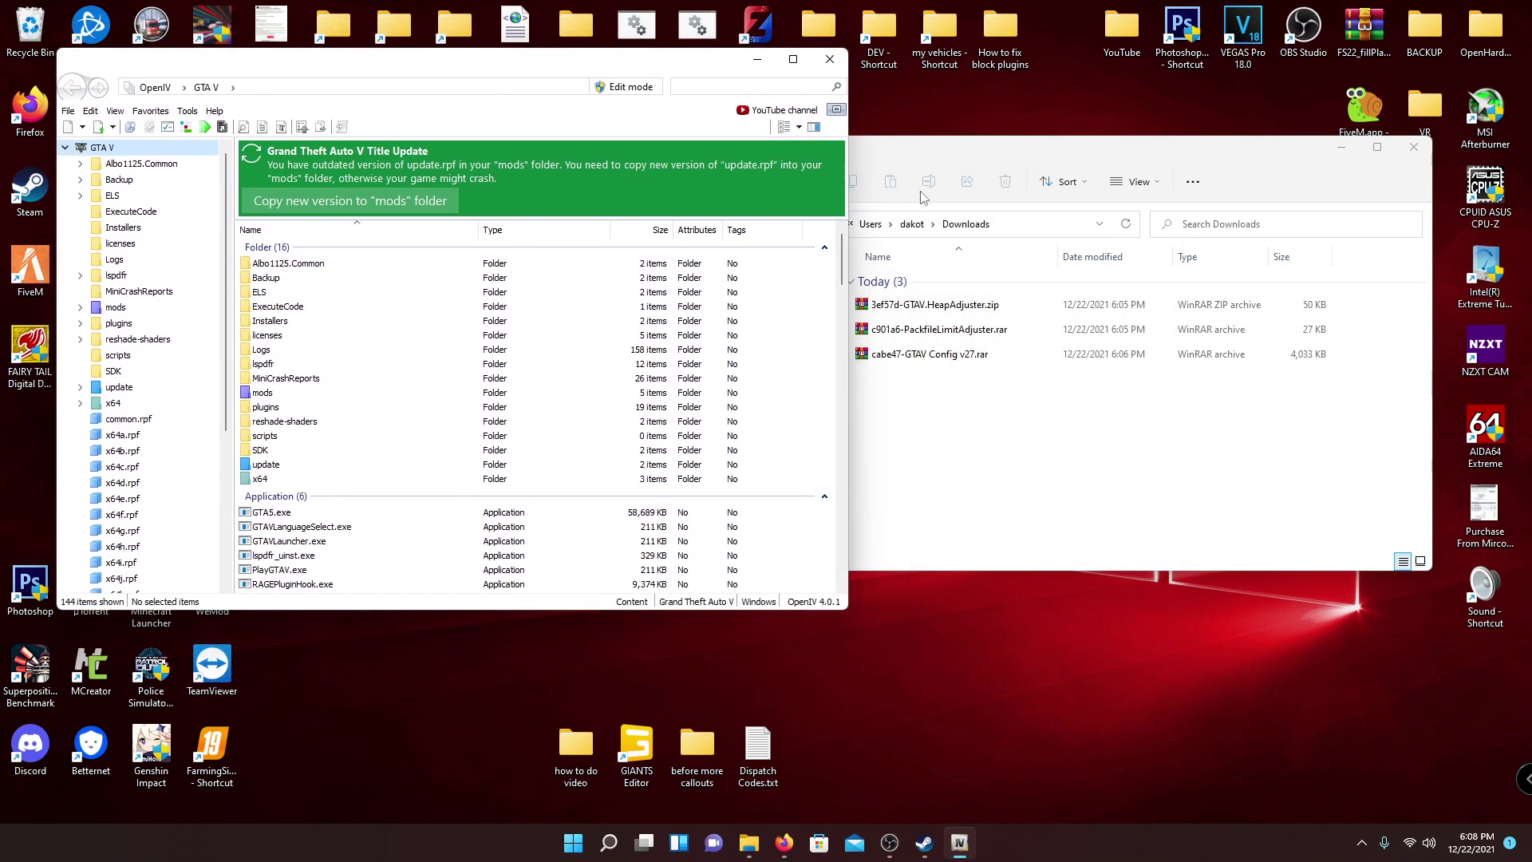
click(921, 156)
drag(920, 156, 1030, 89)
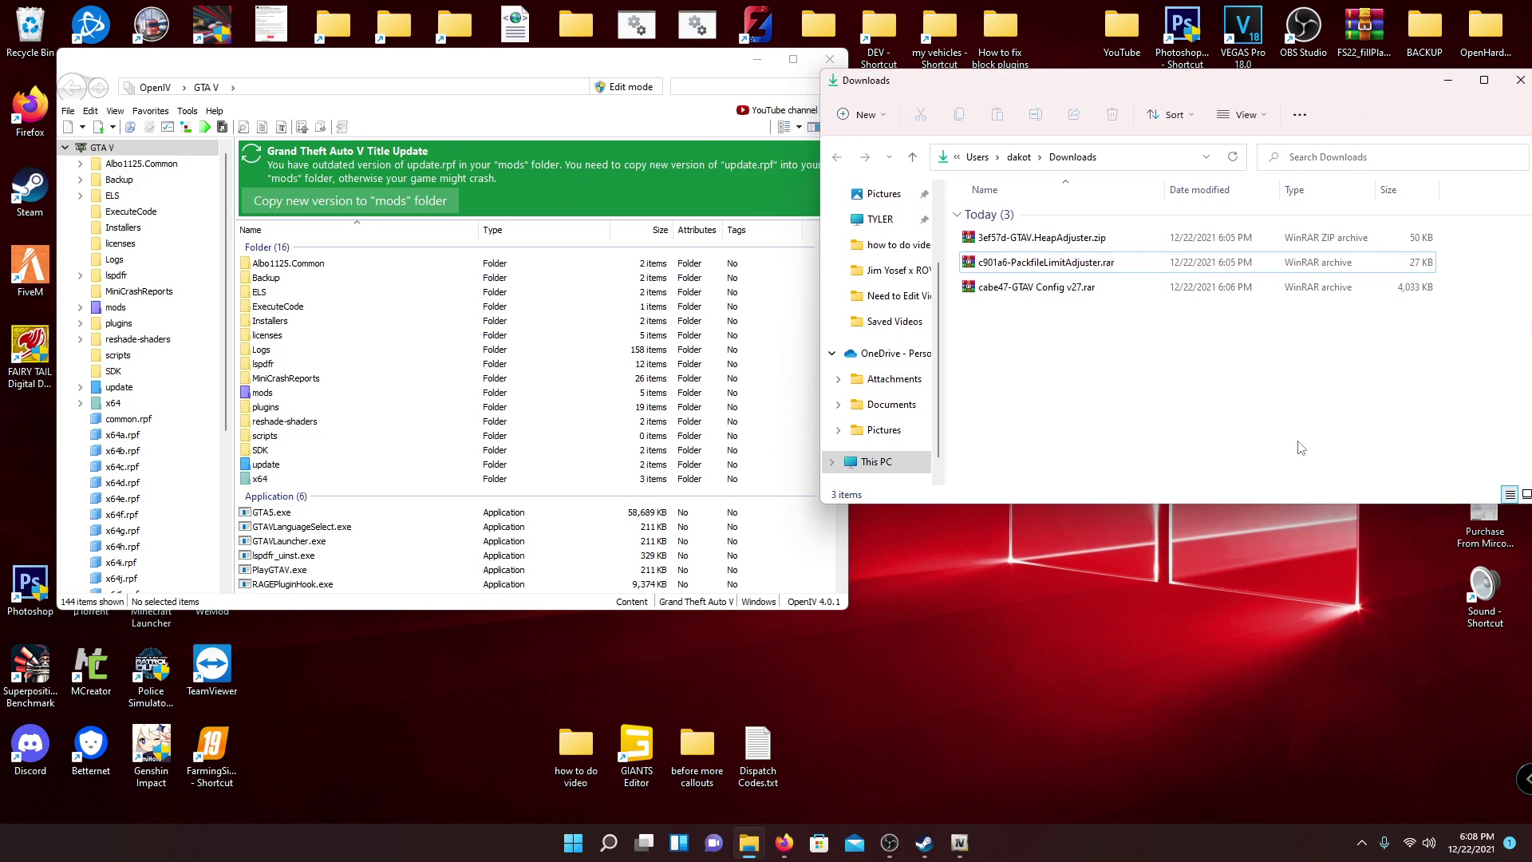
drag(1362, 92, 1230, 99)
drag(1407, 190, 1323, 176)
drag(1170, 104, 1268, 97)
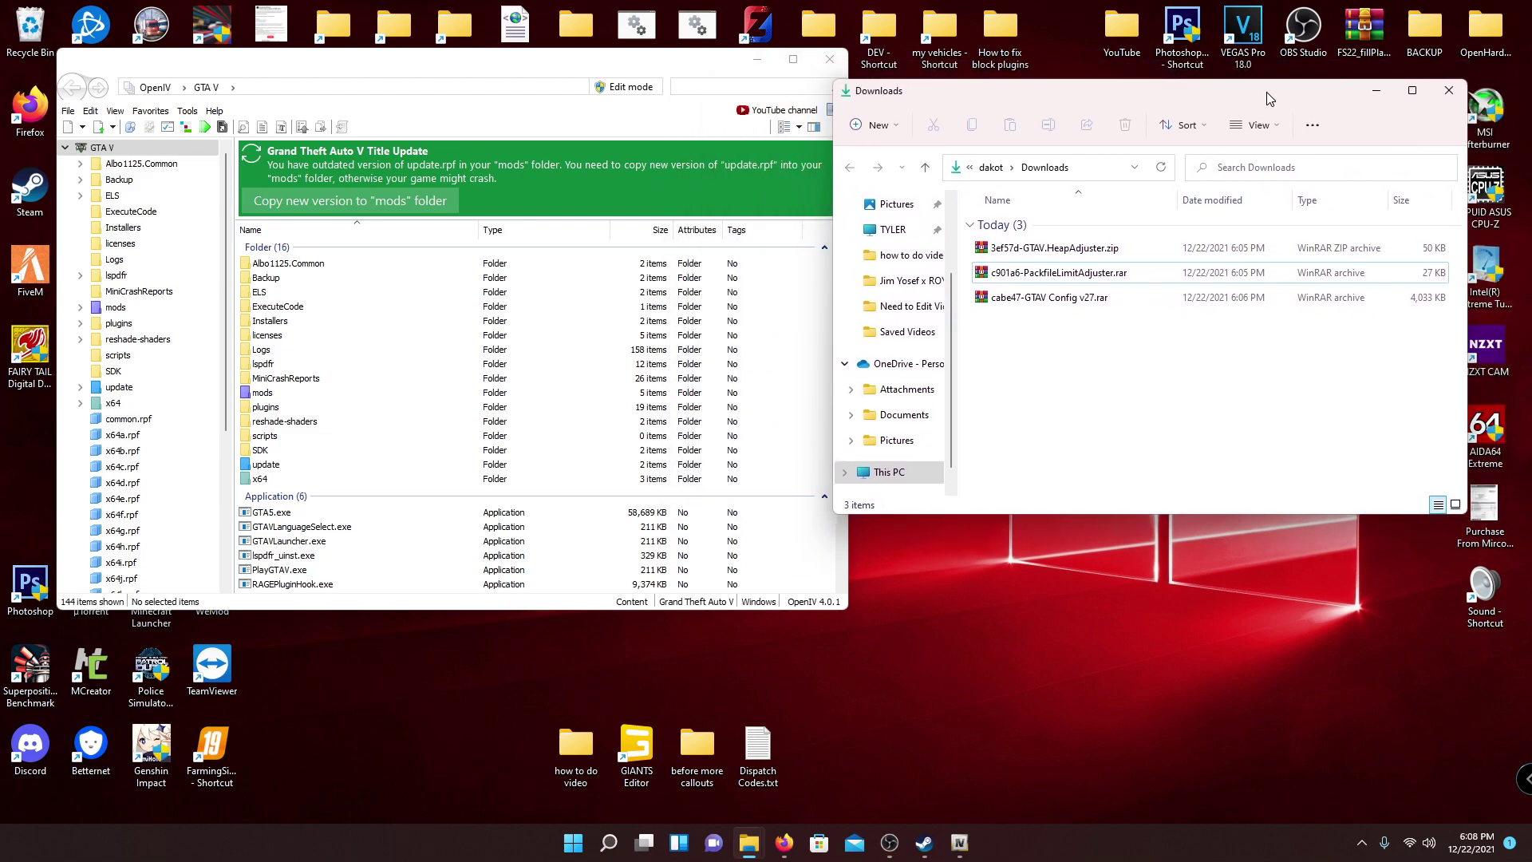
click(399, 156)
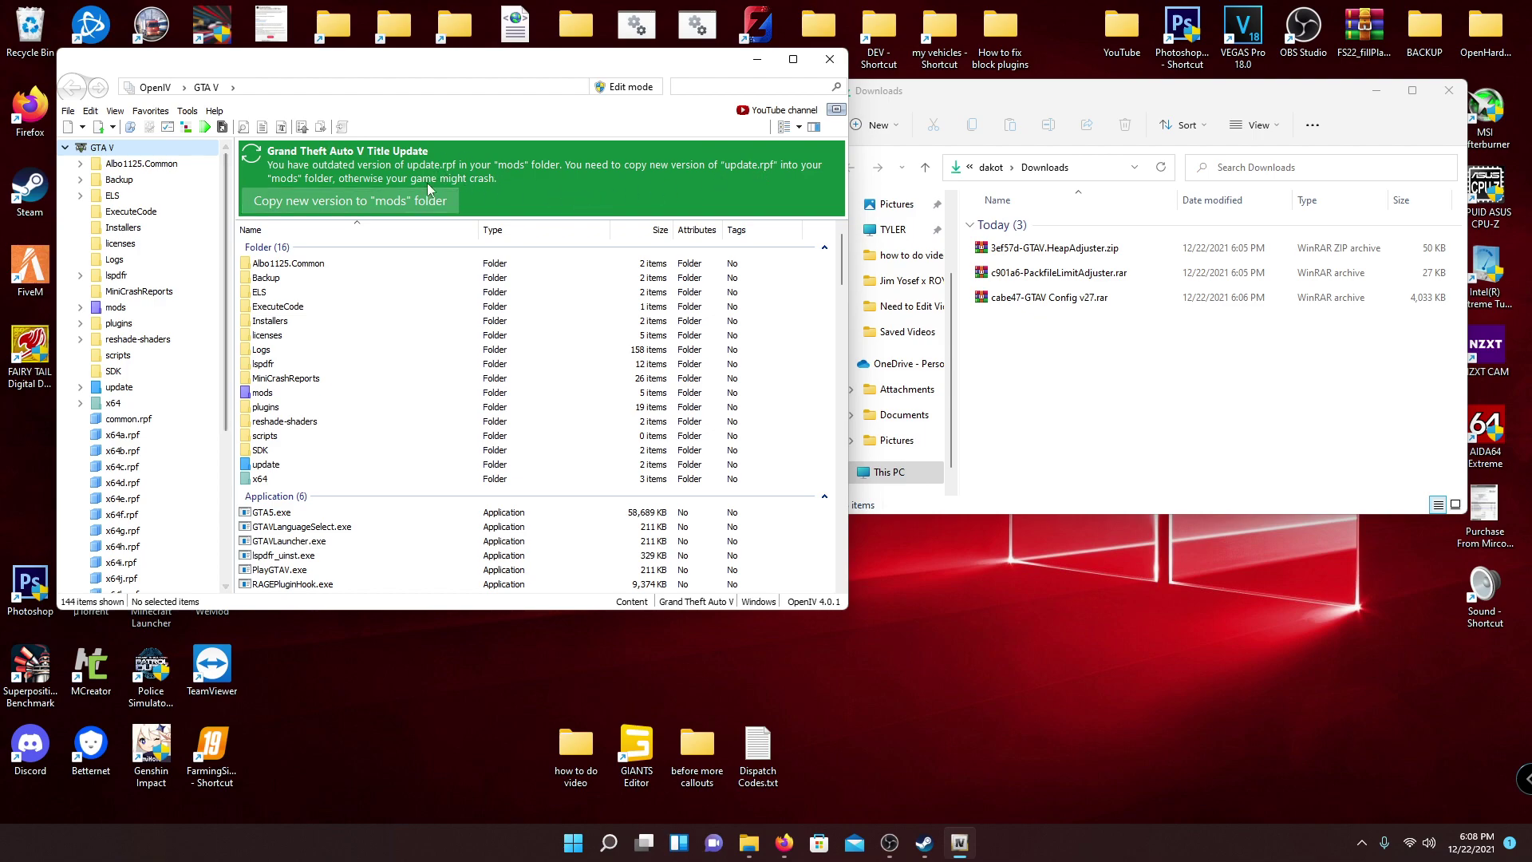
click(343, 200)
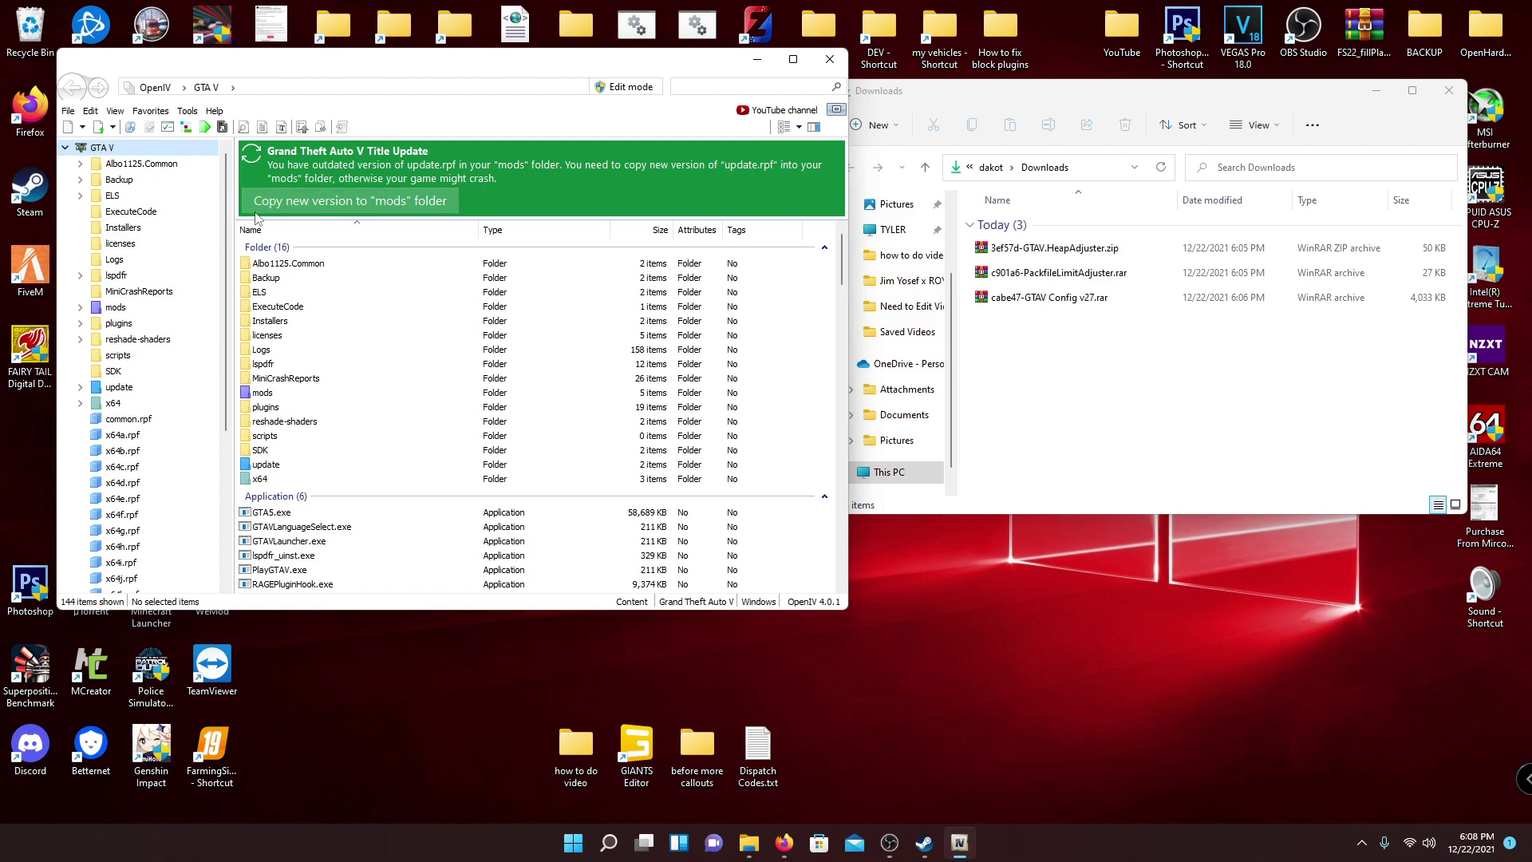